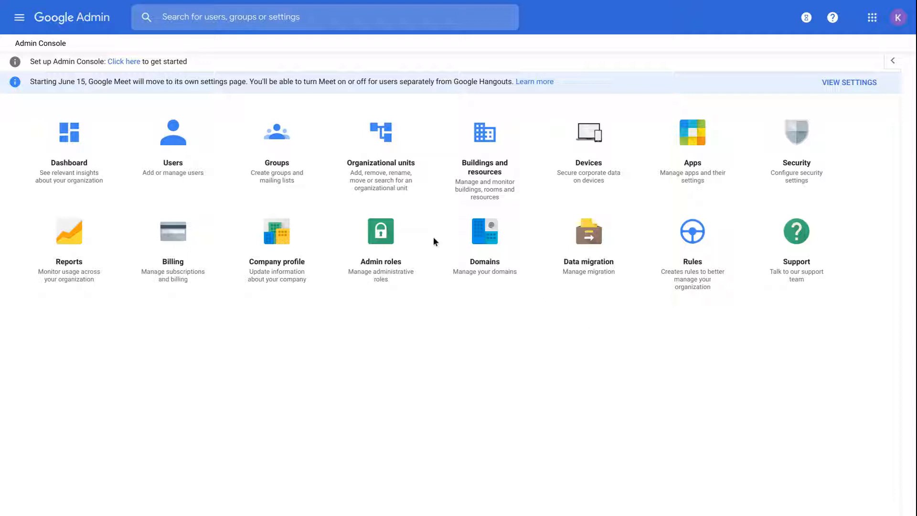
Step: Look over the main navigation menu, then close it
left_click(20, 18)
mouse_move(63, 129)
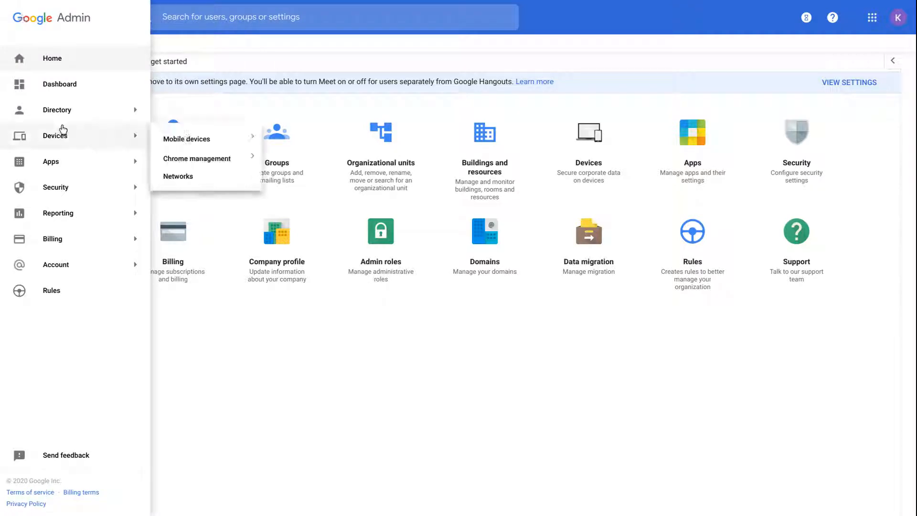
mouse_move(66, 152)
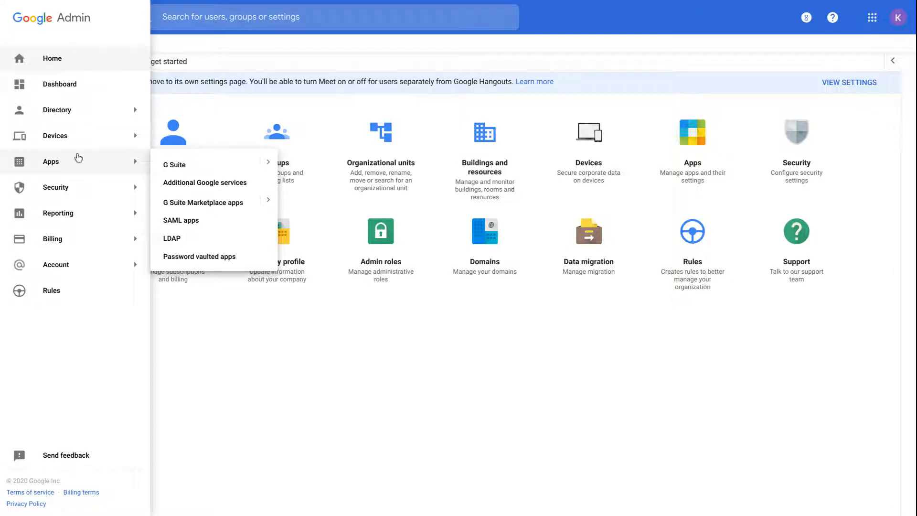
left_click(354, 326)
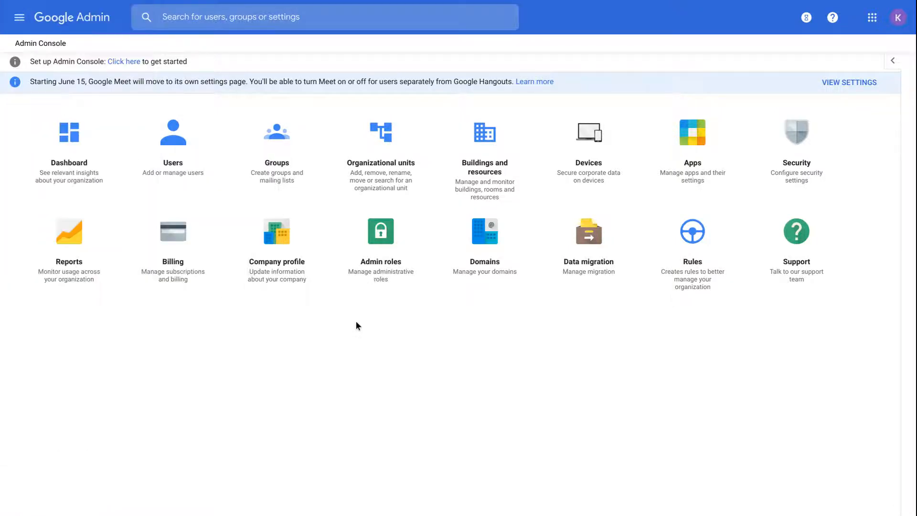
Step: Open the Company profile and review the expanded organization Profile settings
left_click(277, 254)
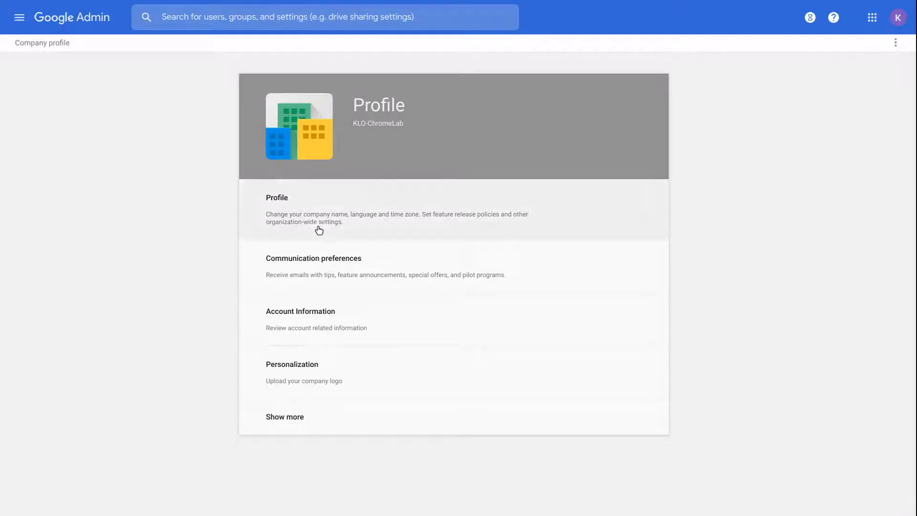
left_click(314, 210)
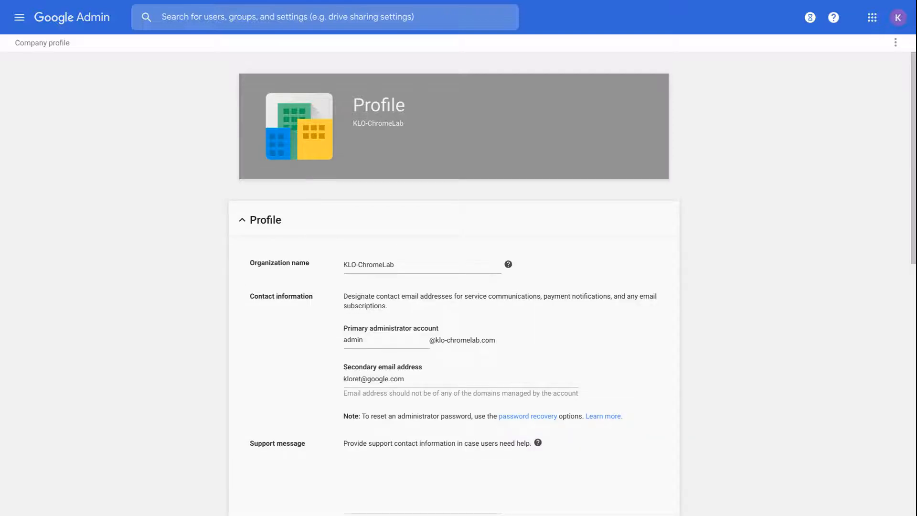
scroll(458, 287, "down", 2)
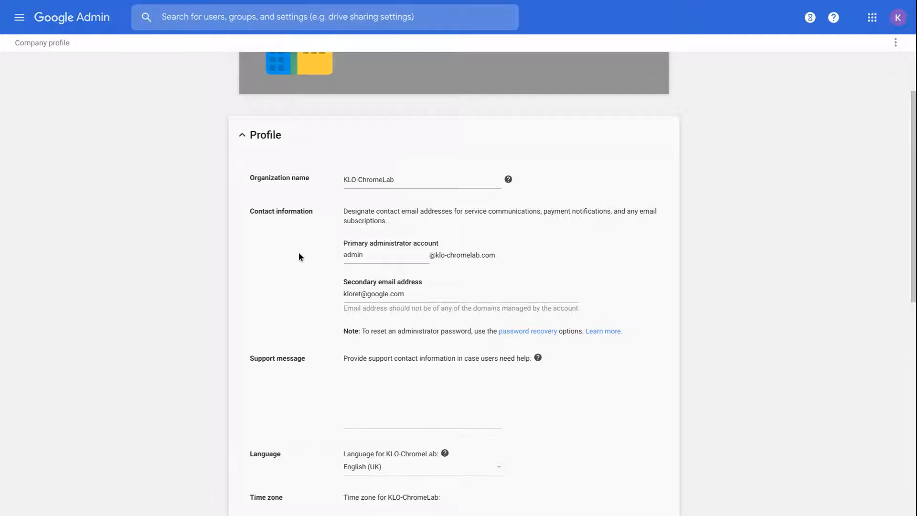
scroll(299, 255, "down", 4)
scroll(458, 286, "down", 2)
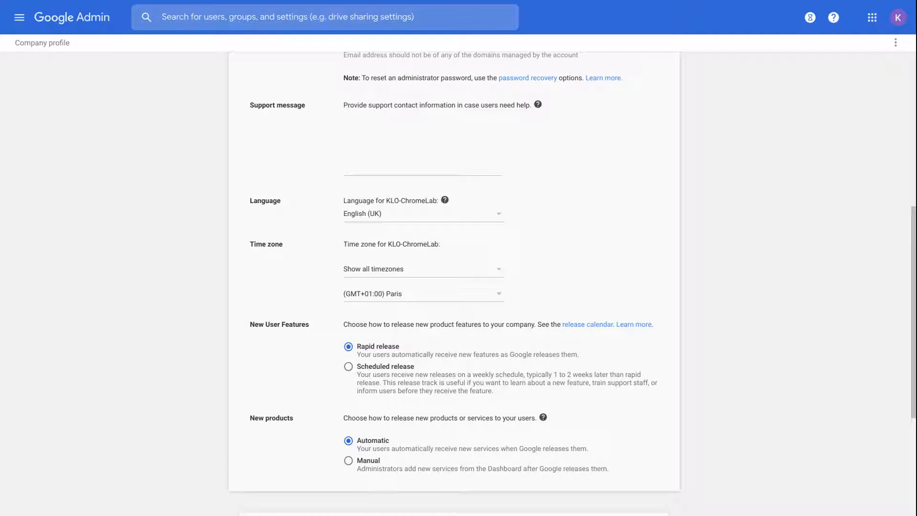
scroll(458, 286, "down", 2)
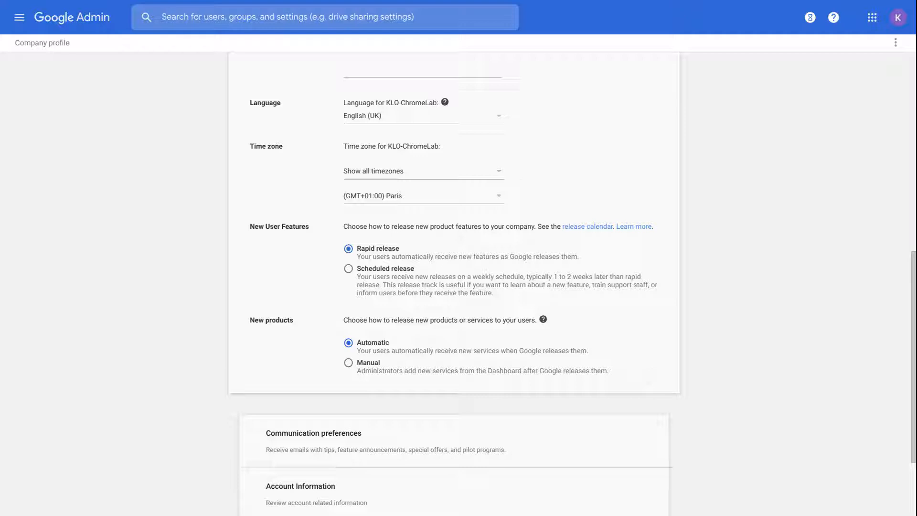
scroll(454, 281, "down", 3)
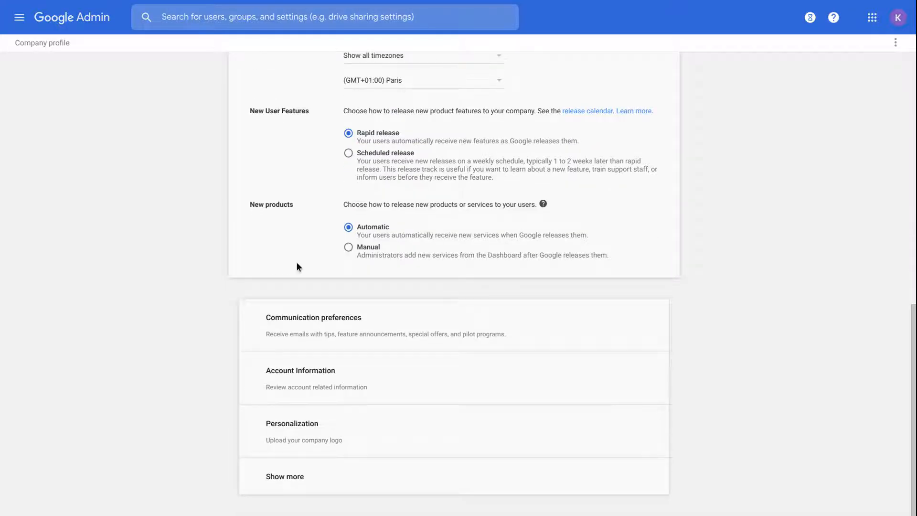
Step: Expand Communication preferences to see its four email types, all unchecked
left_click(274, 318)
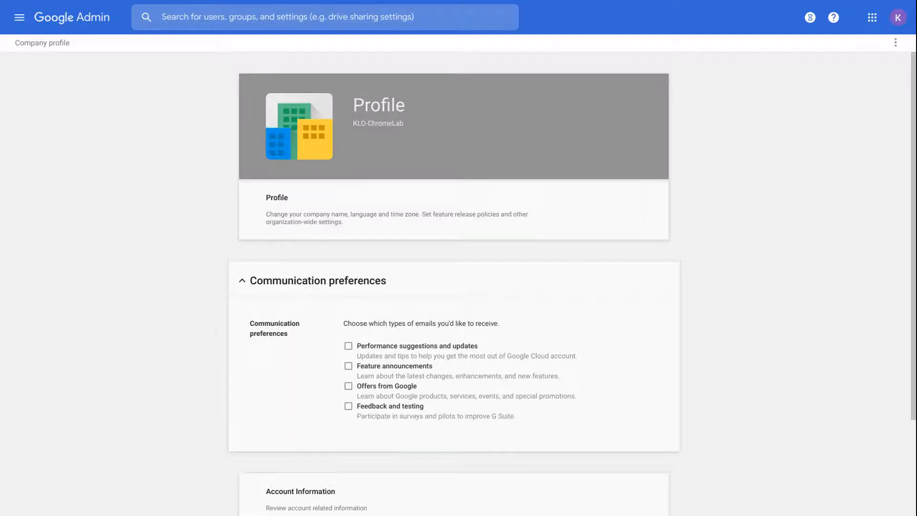
scroll(453, 281, "down", 2)
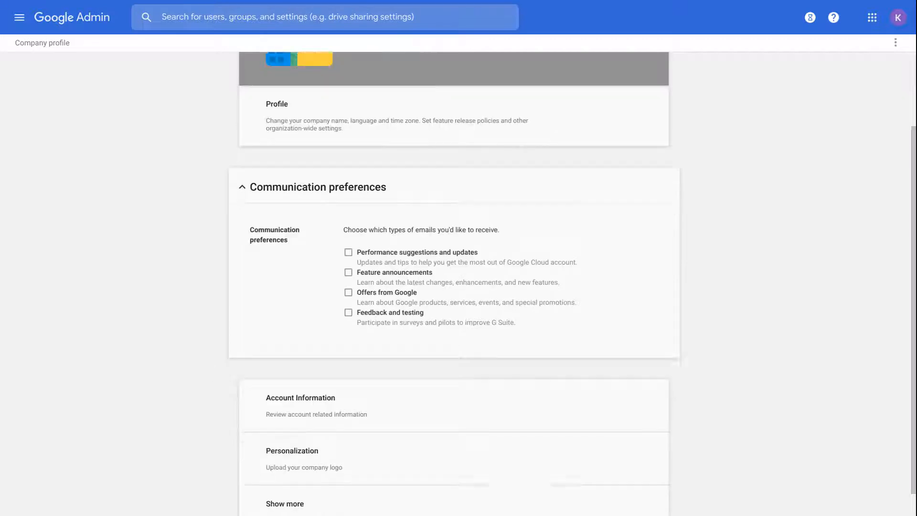
scroll(453, 281, "down", 1)
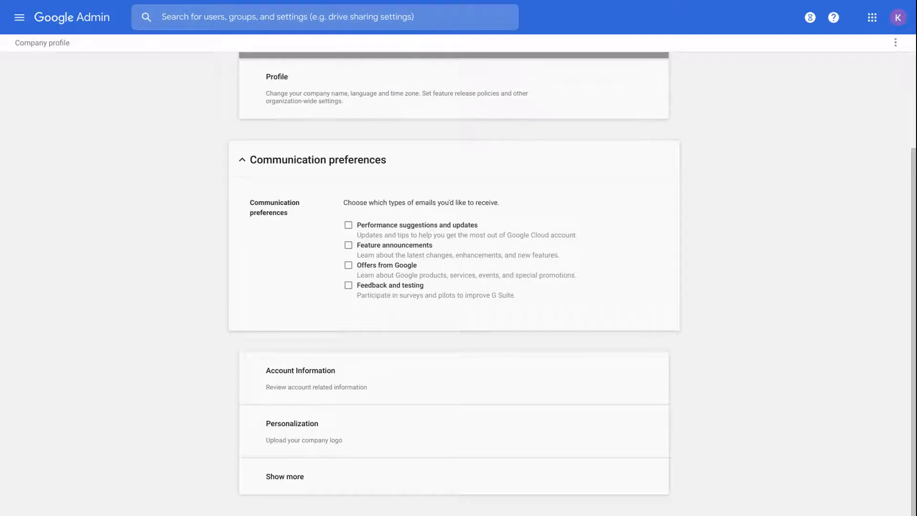
Step: Check the company logo Personalization settings, then go home and open the Users list
left_click(273, 431)
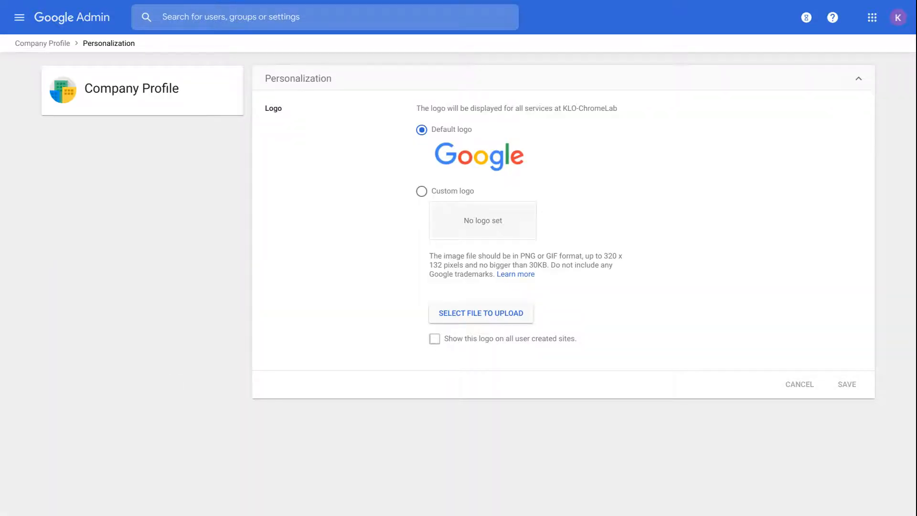
left_click(87, 23)
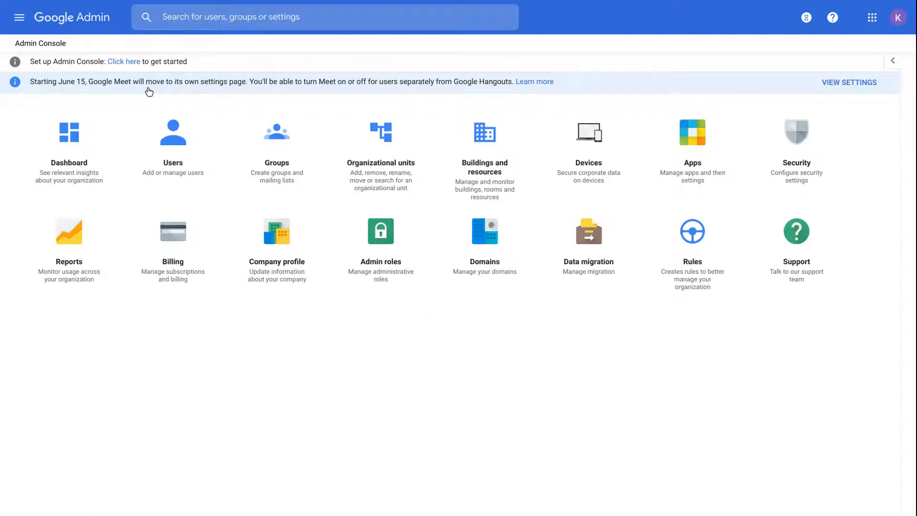
left_click(166, 130)
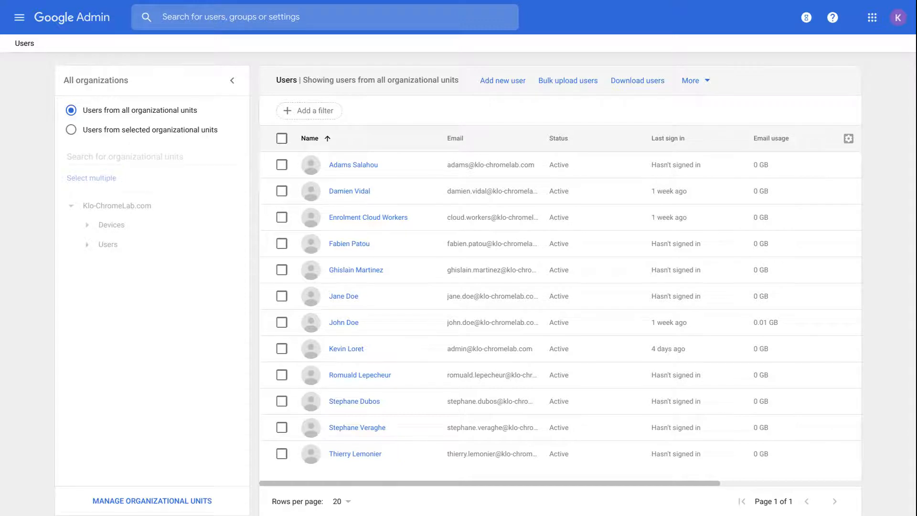
Step: Filter the Users list to the Users > Cloud Workers unit and select the first user
left_click(87, 225)
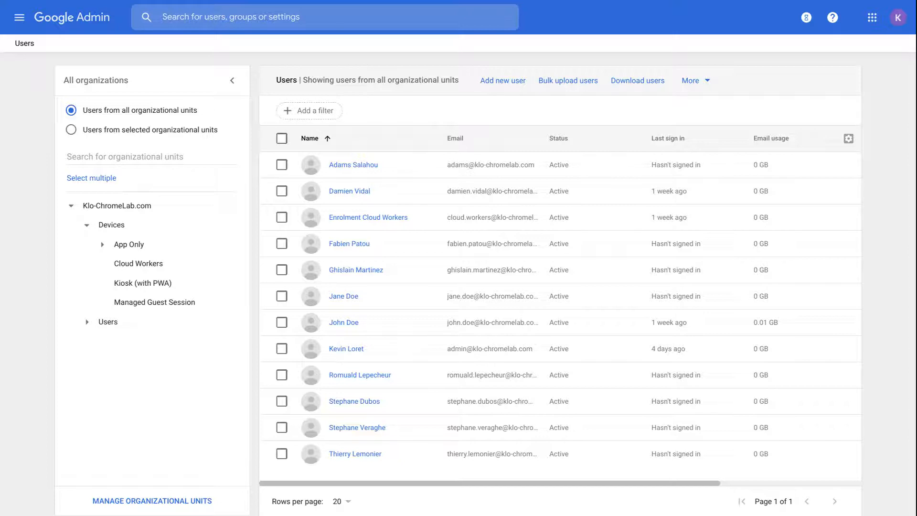
left_click(94, 321)
left_click(123, 339)
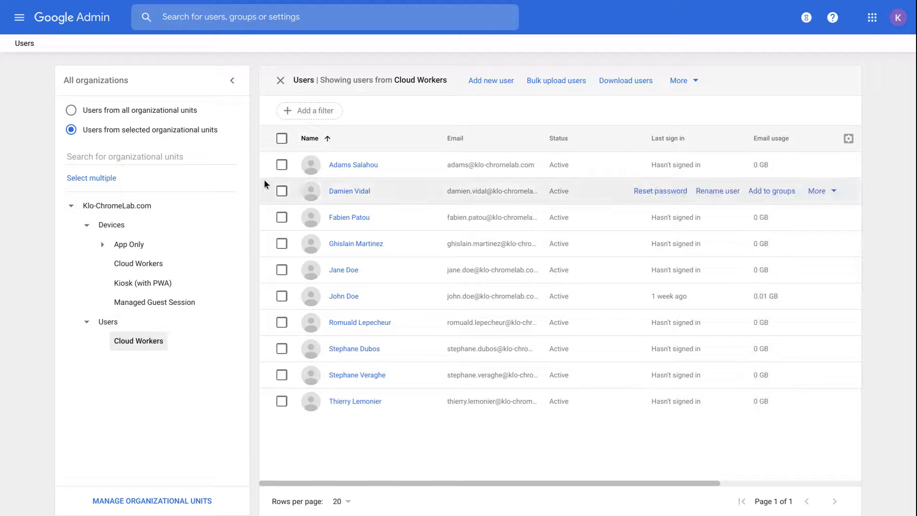
left_click(282, 164)
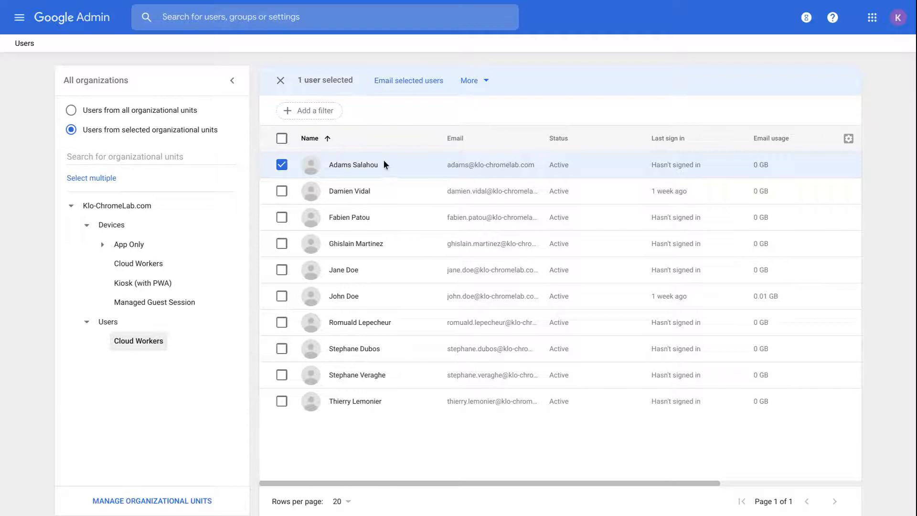
Step: Try moving the first user to Devices > Cloud Workers, cancel, and show the row's extra actions
left_click(467, 81)
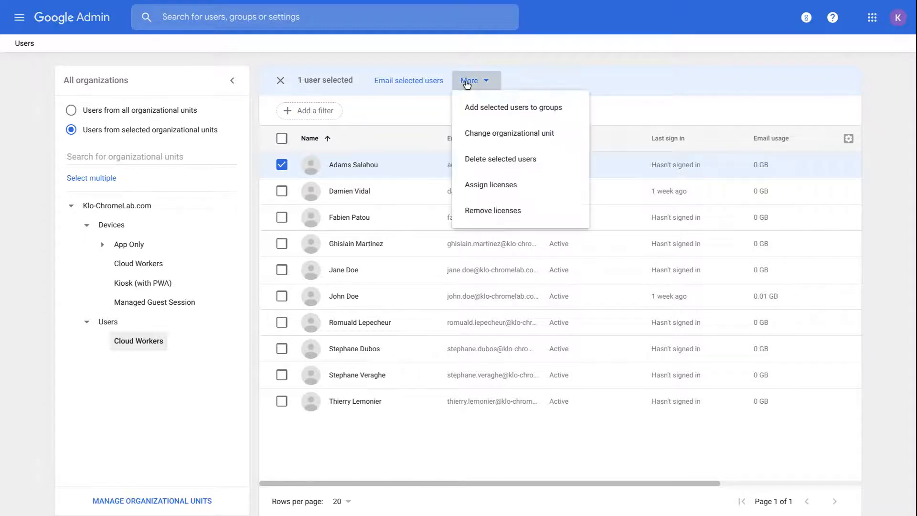
left_click(473, 134)
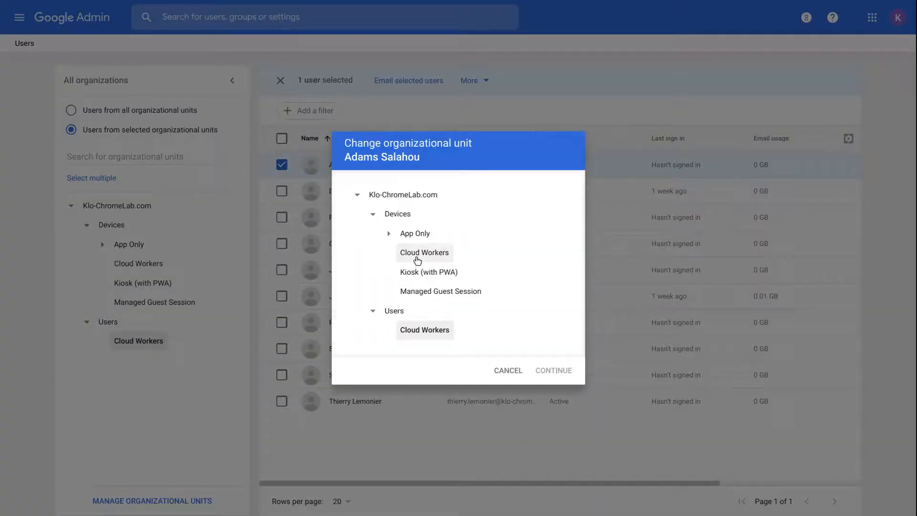
left_click(416, 258)
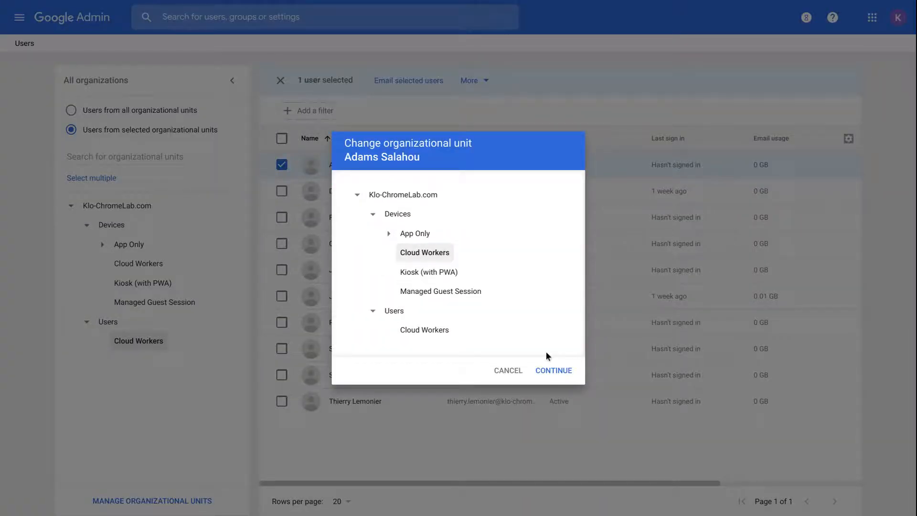
left_click(508, 372)
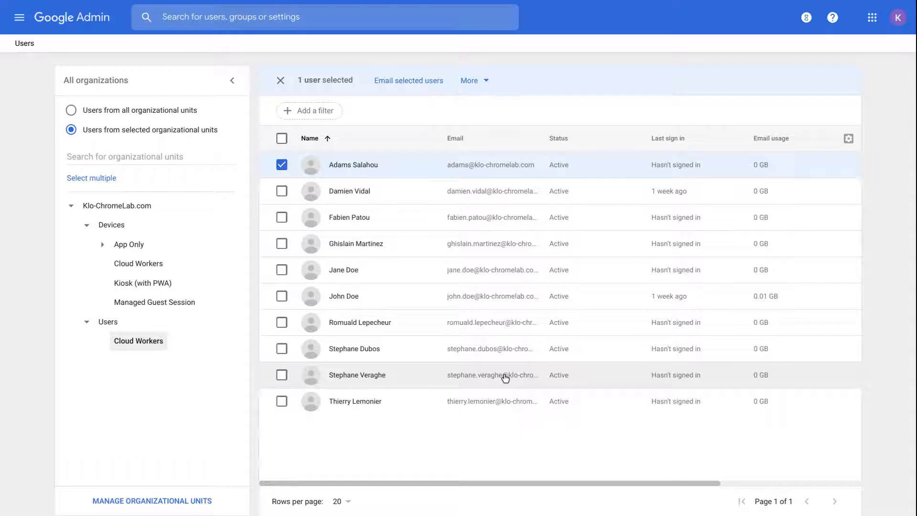
left_click(284, 165)
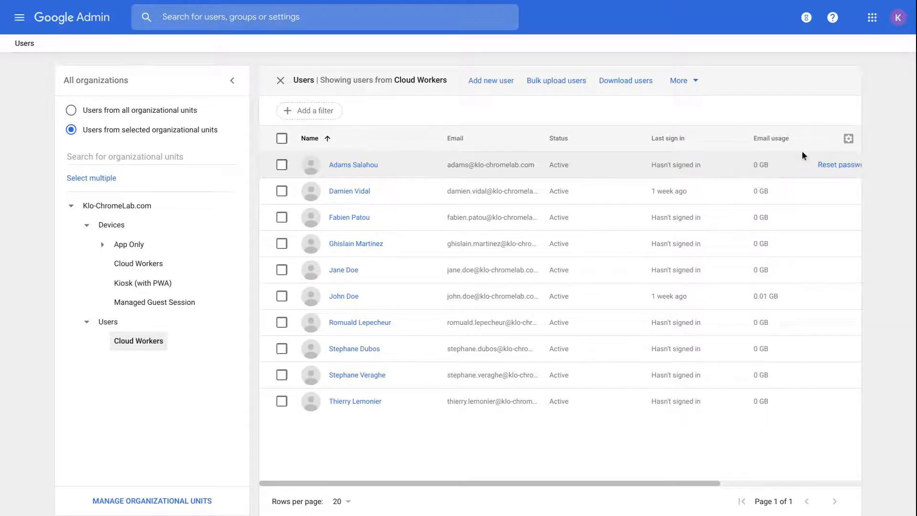
left_click(816, 169)
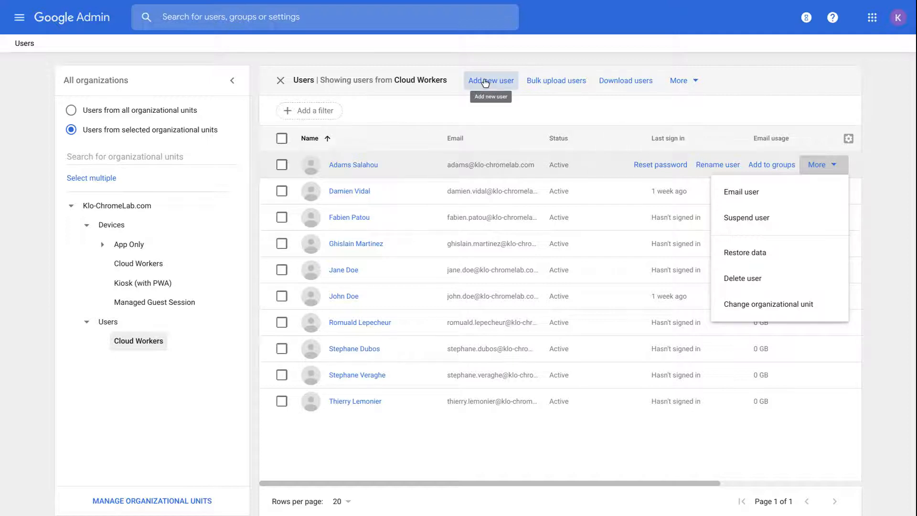
Step: Open Bulk upload users, cancel without uploading, and return to the Admin Console home
left_click(538, 84)
left_click(538, 84)
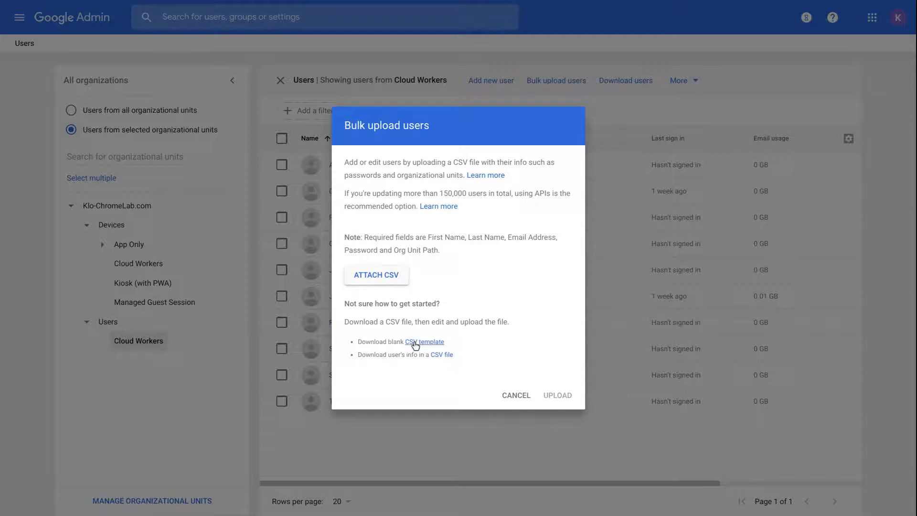
left_click(510, 397)
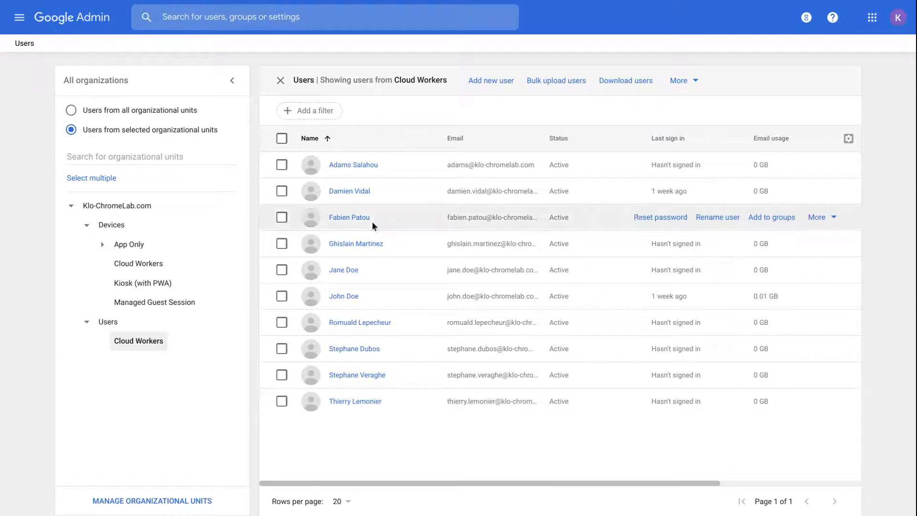
left_click(94, 27)
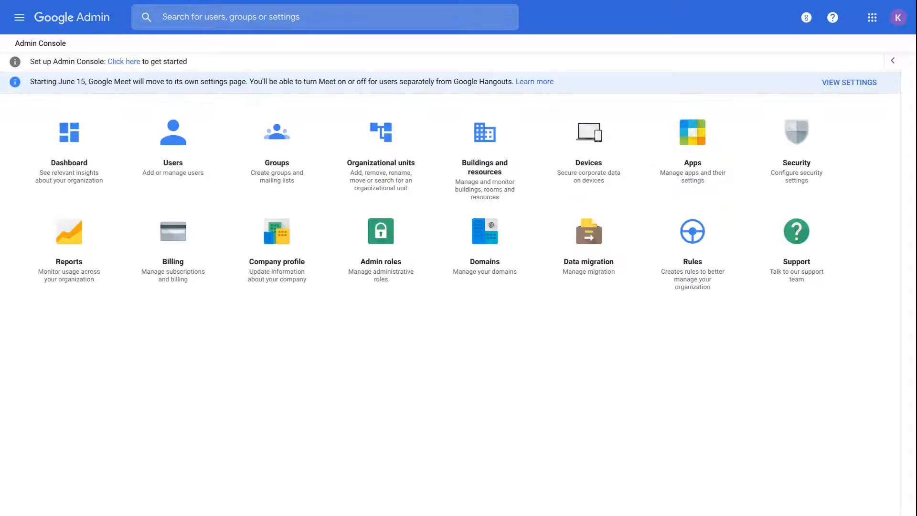
Step: Go to Admin roles and begin a new role with Create new role
left_click(386, 232)
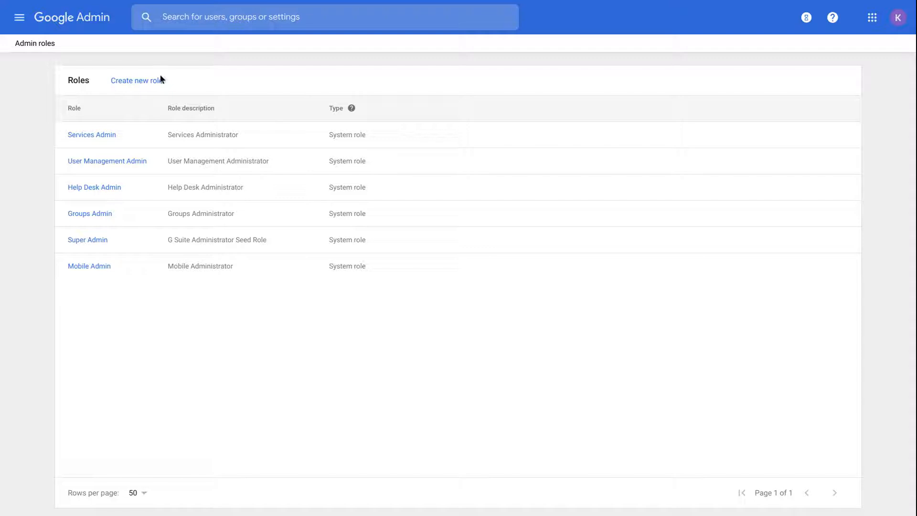
left_click(133, 79)
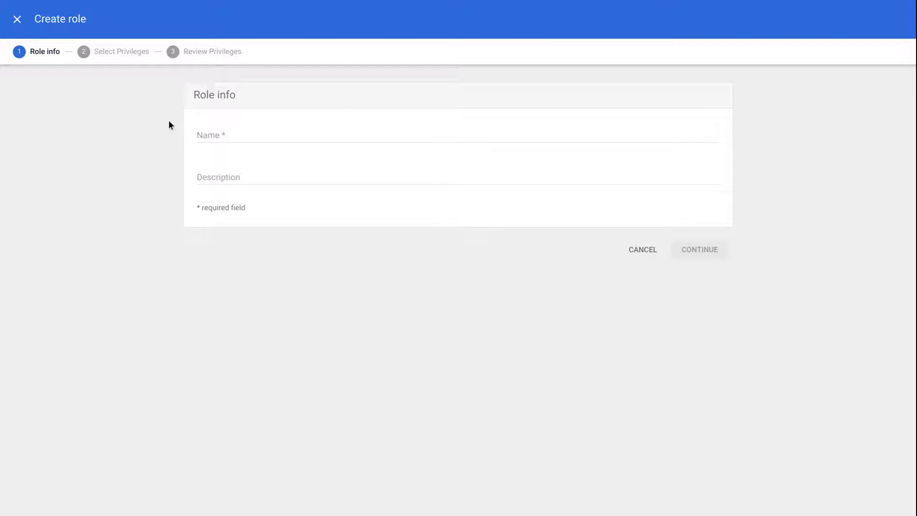
Step: Enter 'test' as the role's name and description and continue to privileges
left_click(200, 128)
type("test")
key("Tab")
type("test")
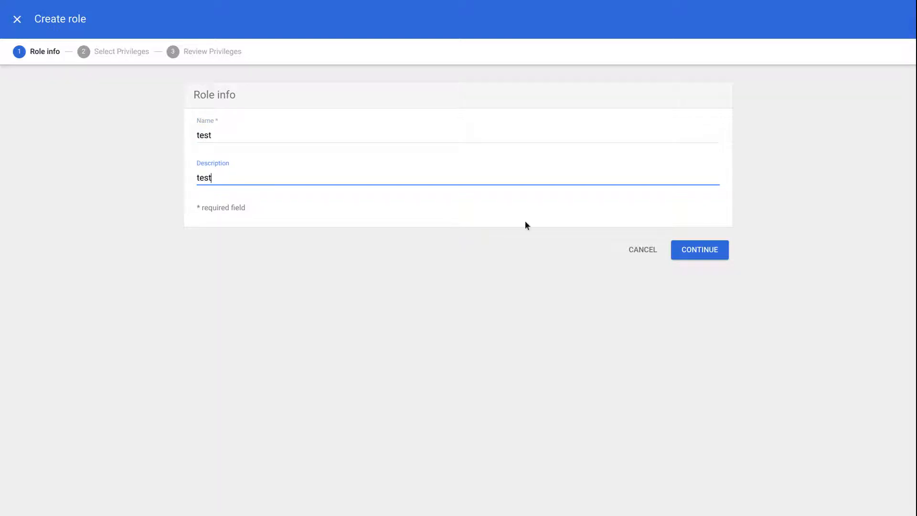
left_click(696, 250)
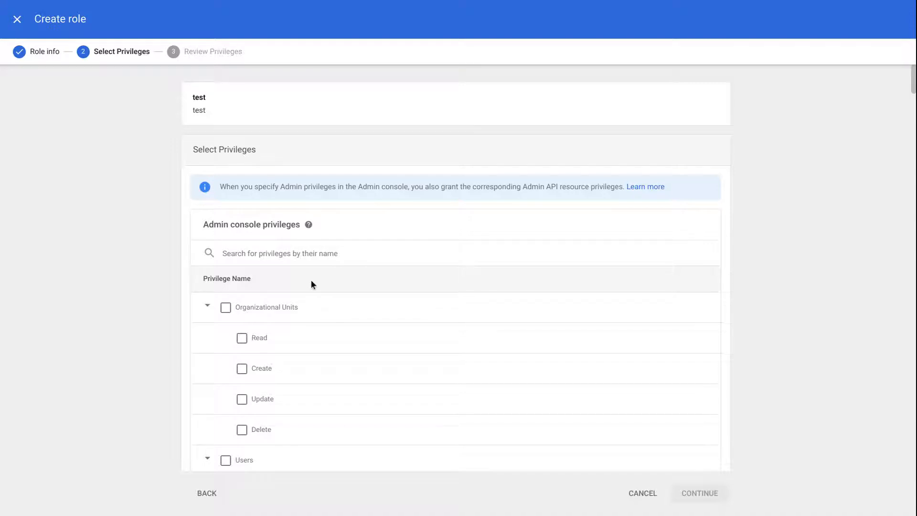
Step: Tick the Organizational Units Create privilege, then discard the role and return home
scroll(221, 306, "down", 2)
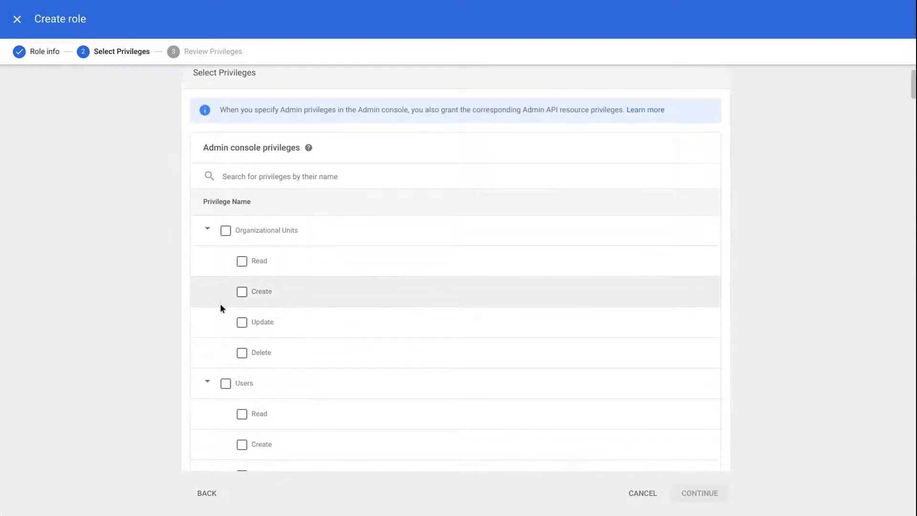
left_click(241, 293)
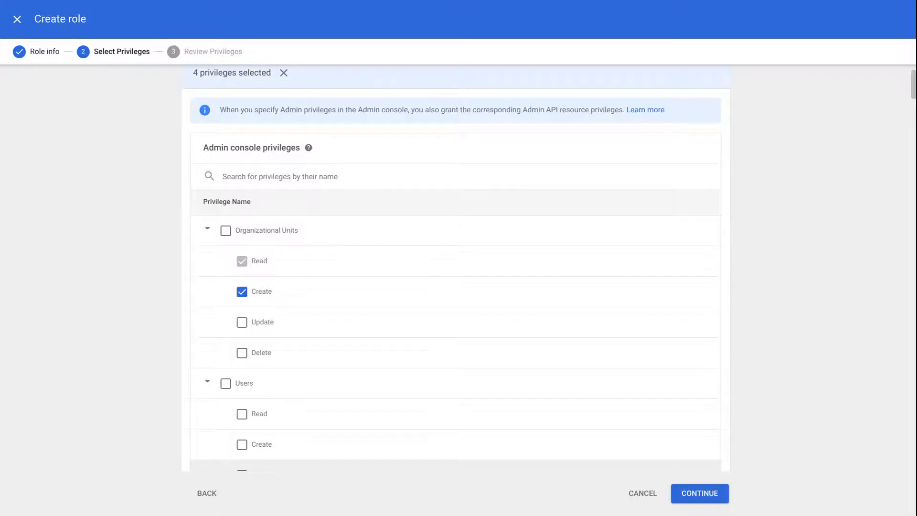
left_click(639, 495)
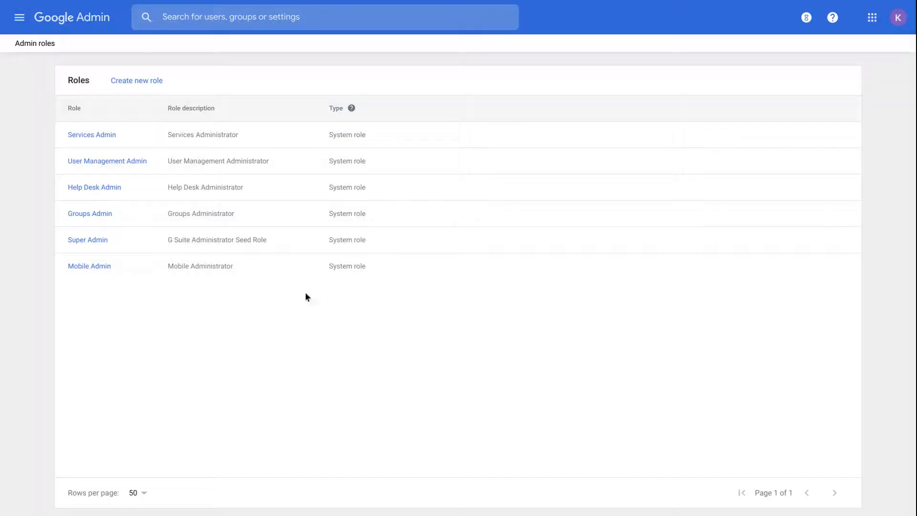
left_click(90, 22)
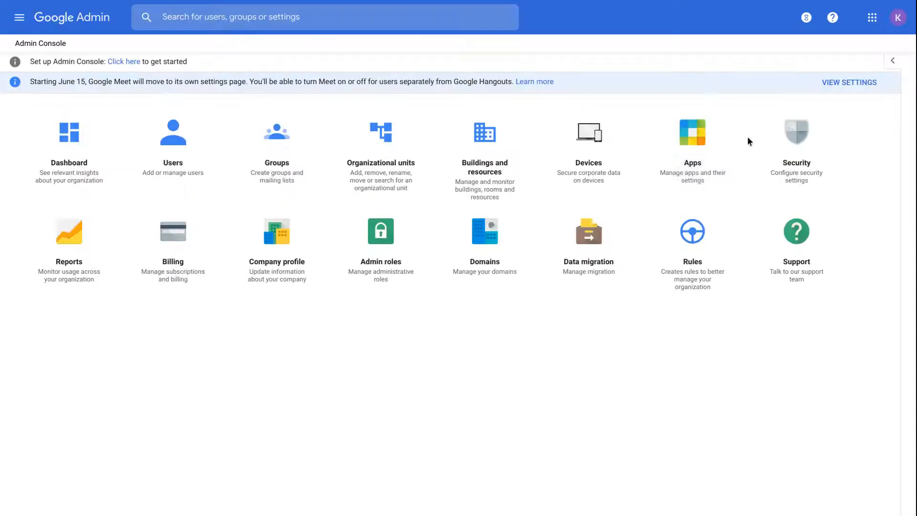
Step: Open Security and go to the organization's Password management settings
left_click(790, 146)
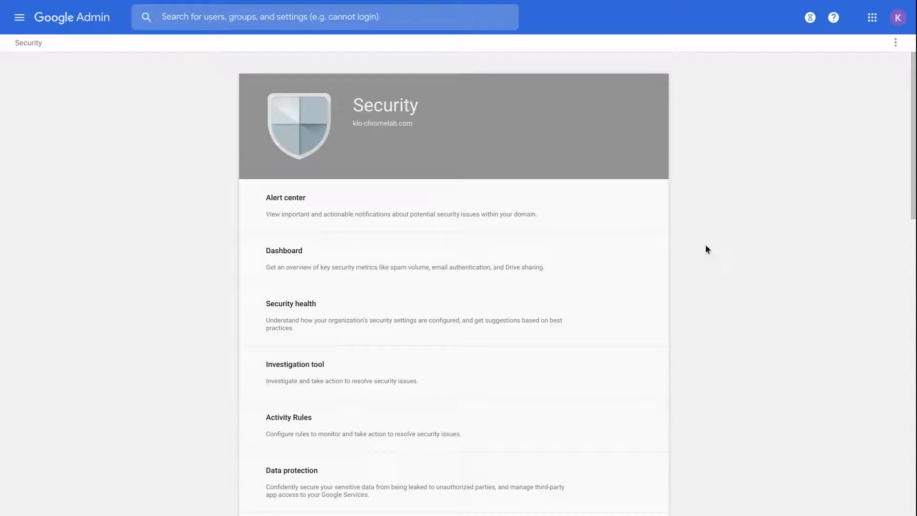
scroll(705, 245, "down", 2)
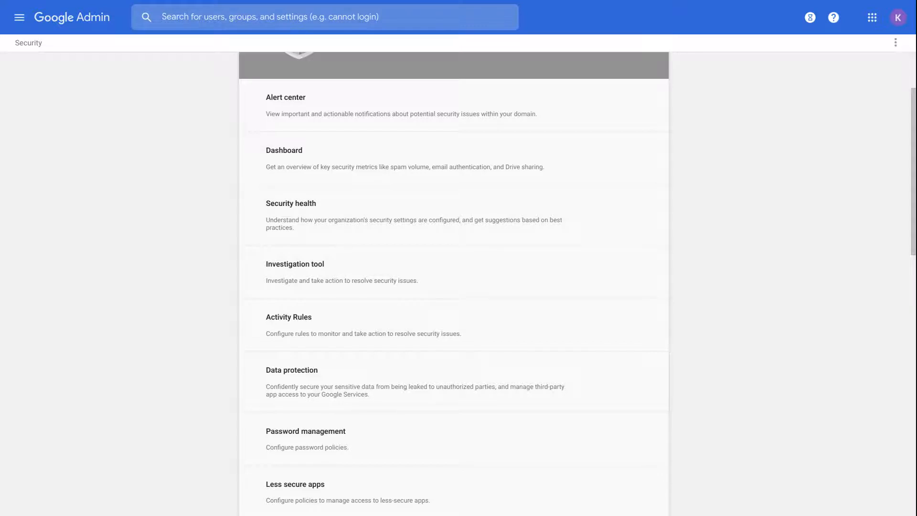
scroll(453, 281, "down", 2)
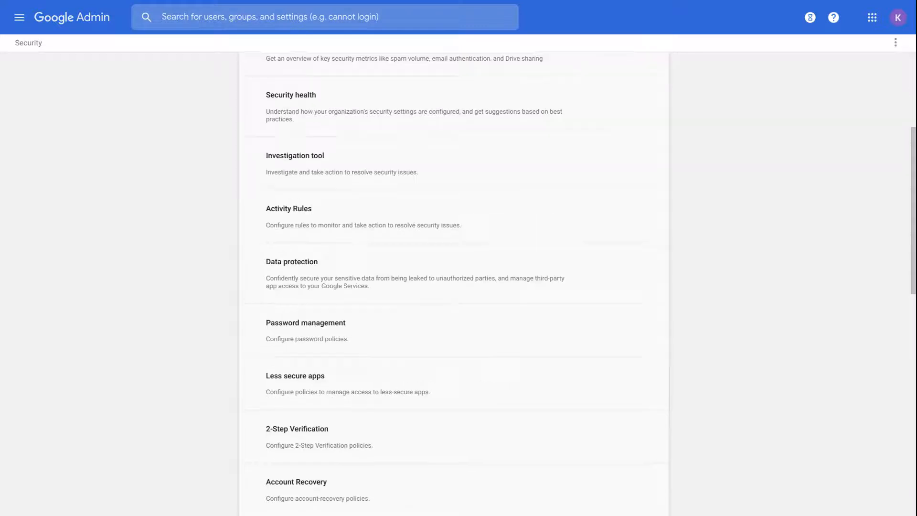
left_click(425, 336)
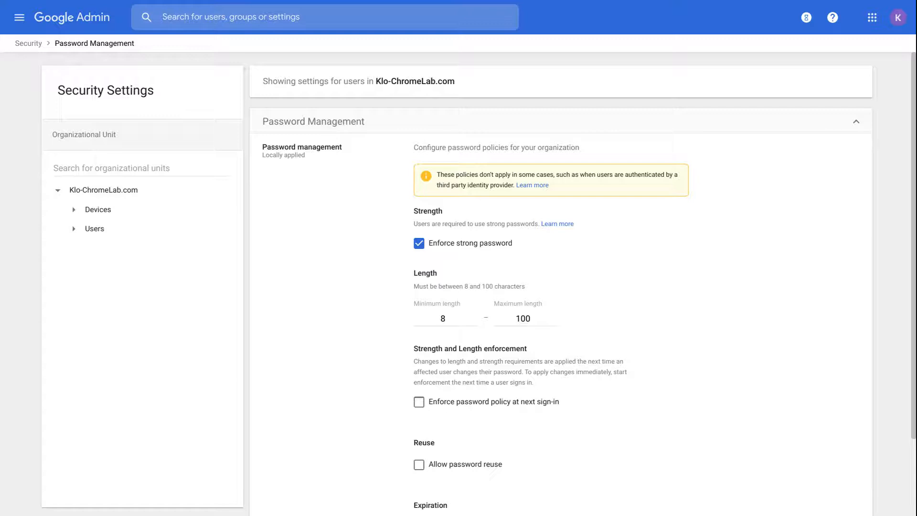
Step: View the Users > Cloud Workers password policy, then return to the Security overview
scroll(561, 284, "down", 1)
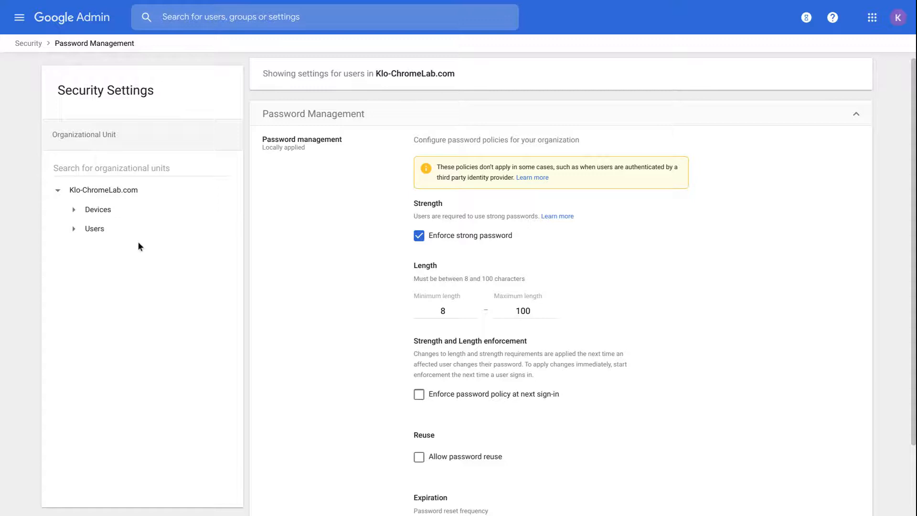
left_click(79, 229)
left_click(116, 257)
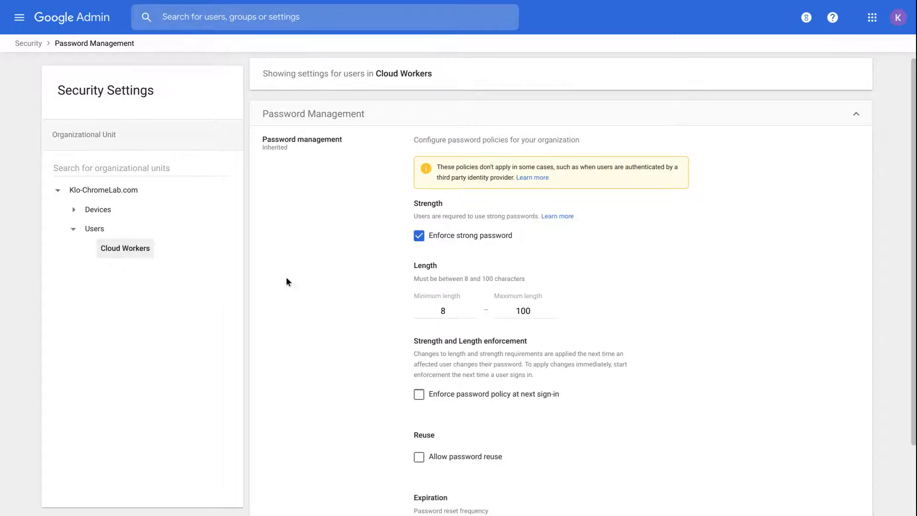
scroll(286, 282, "down", 1)
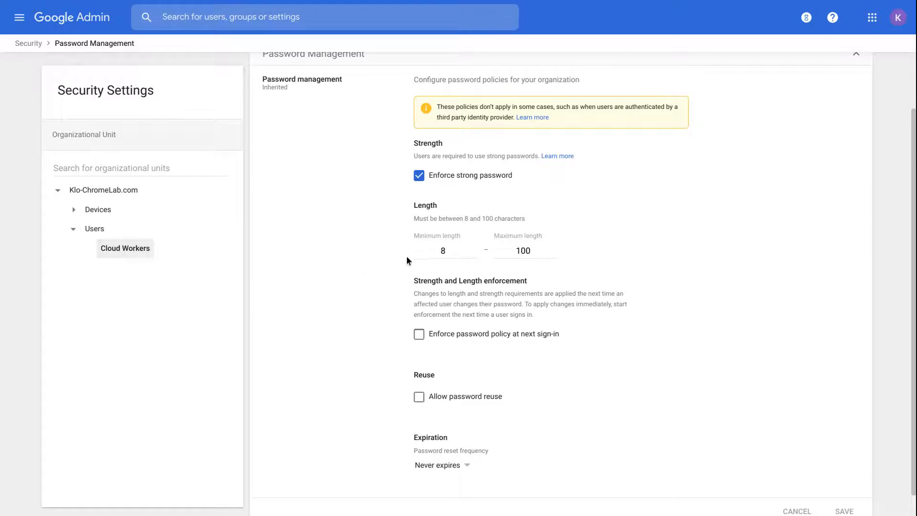
scroll(343, 200, "up", 1)
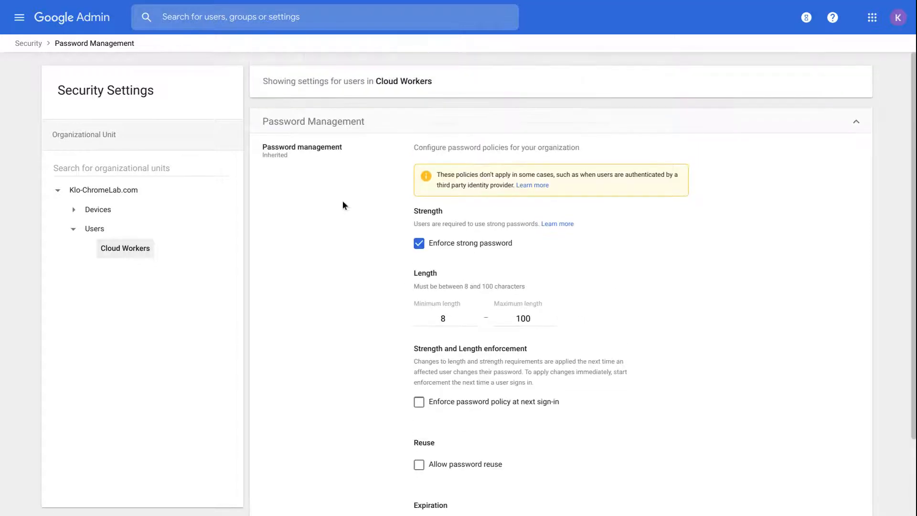
left_click(25, 44)
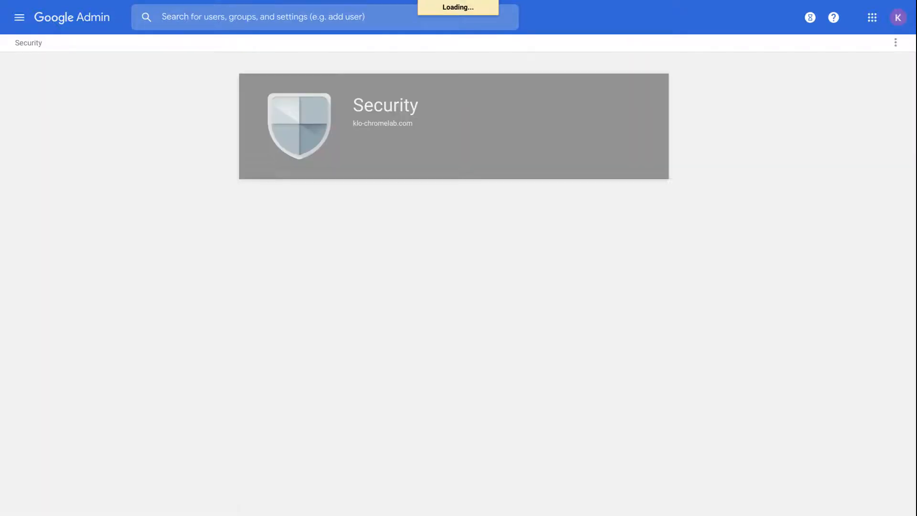
Step: Expand Password monitoring to list each user's password length and strength
scroll(248, 240, "down", 14)
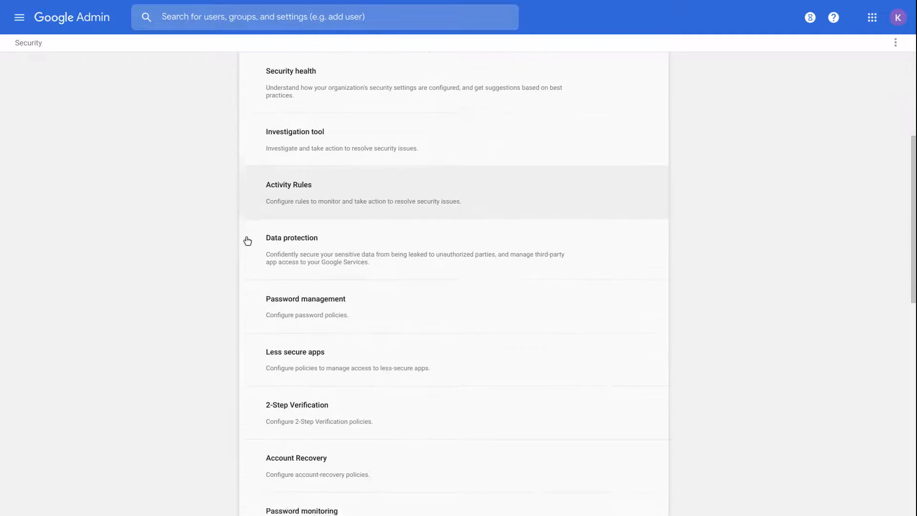
scroll(454, 239, "up", 6)
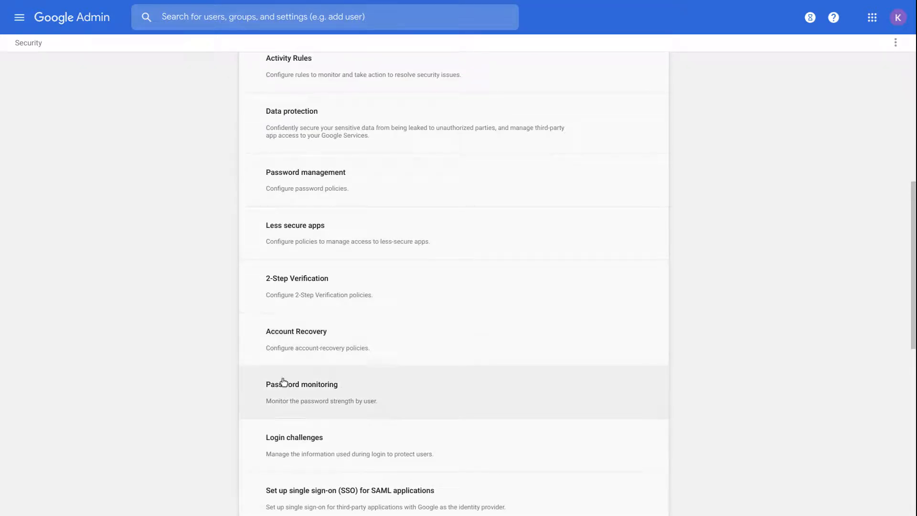
left_click(284, 384)
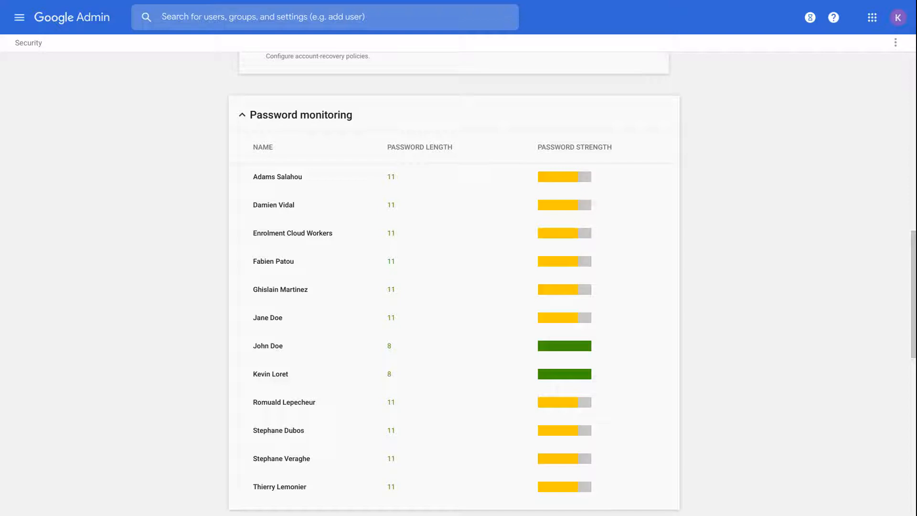
Step: Open the Single sign-on settings for a third-party identity provider
scroll(454, 287, "down", 5)
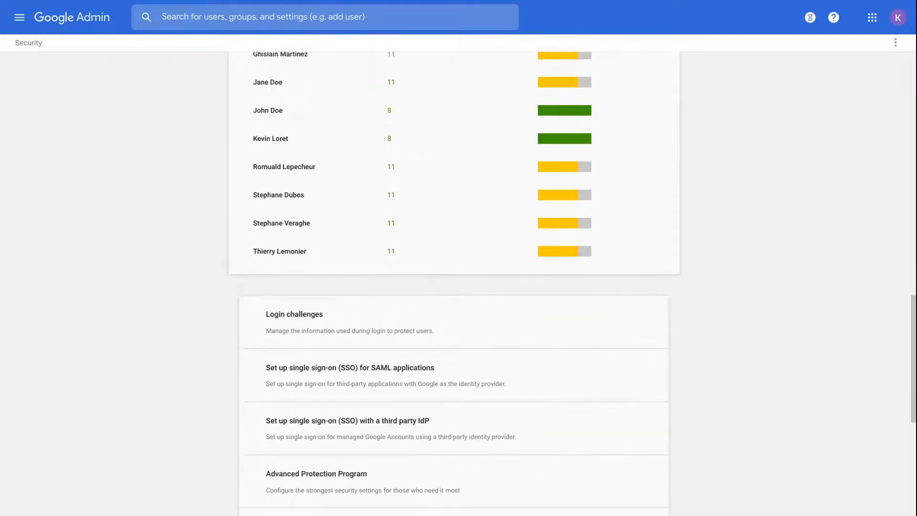
scroll(453, 287, "down", 1)
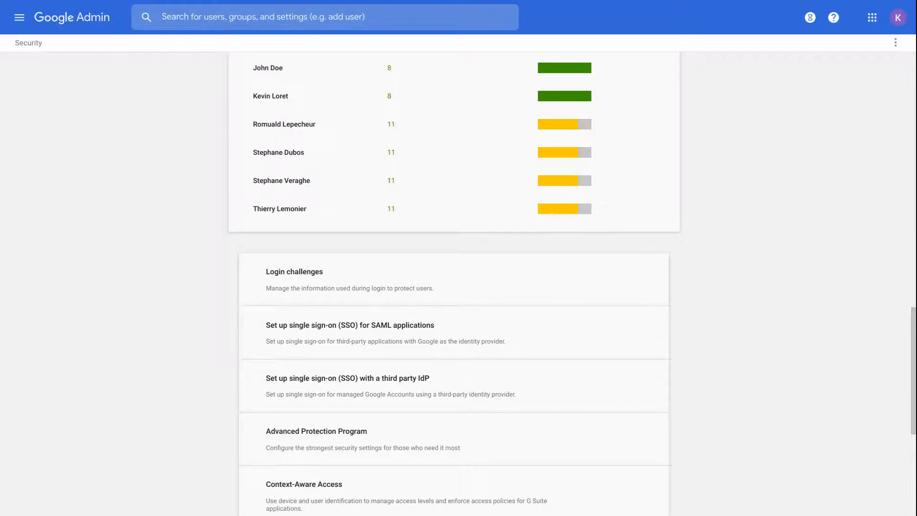
scroll(355, 360, "down", 1)
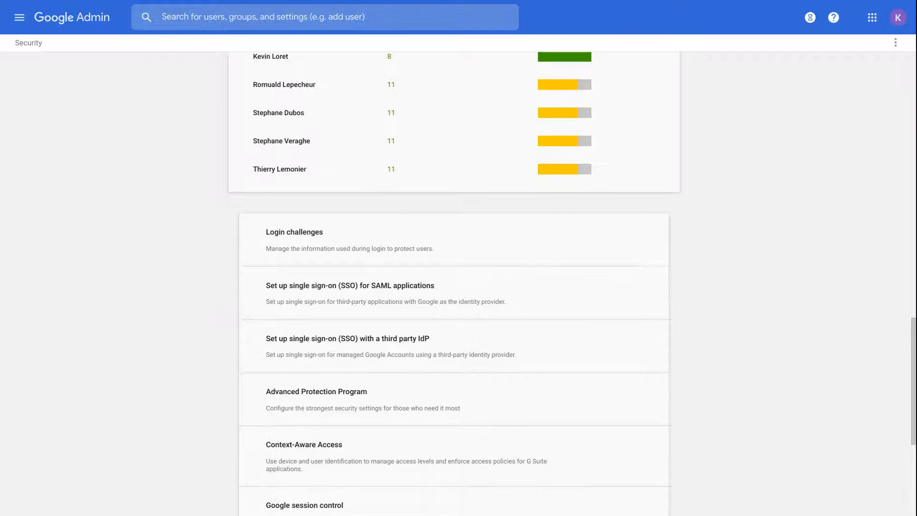
left_click(354, 360)
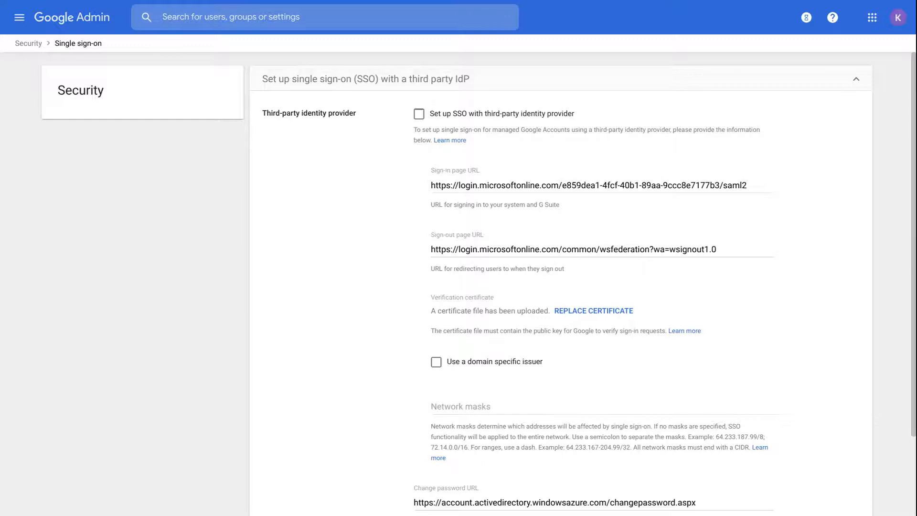
Step: Return from the SSO settings to the Admin console home page
left_click(95, 24)
Step: Go to Devices > Chrome management > User & browser settings and collapse the General section
left_click(16, 24)
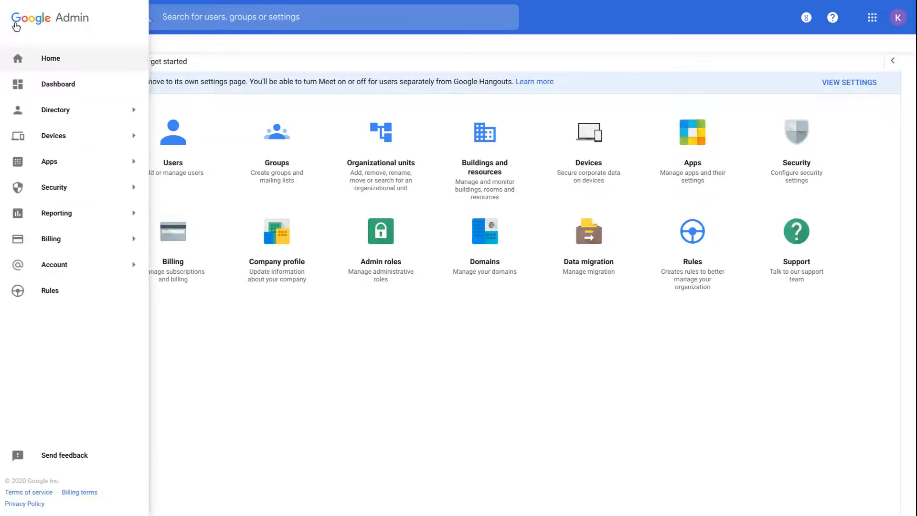
mouse_move(48, 134)
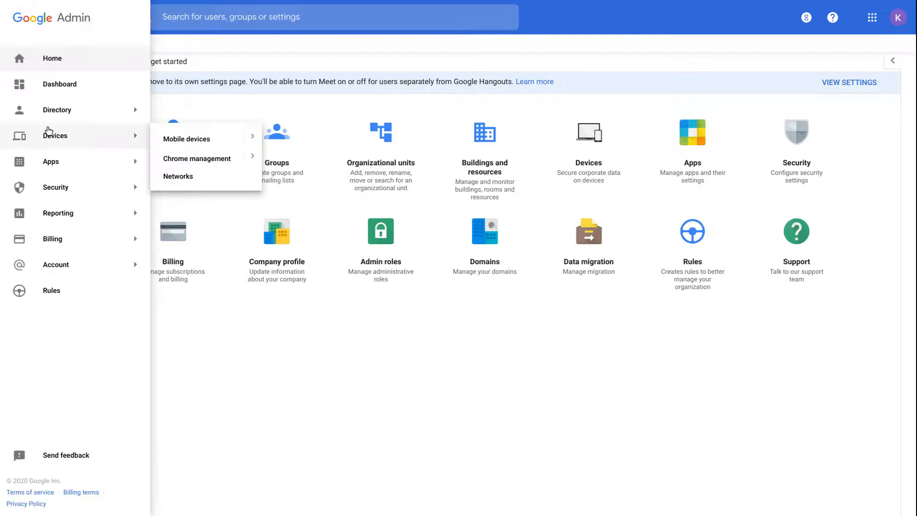
left_click(180, 159)
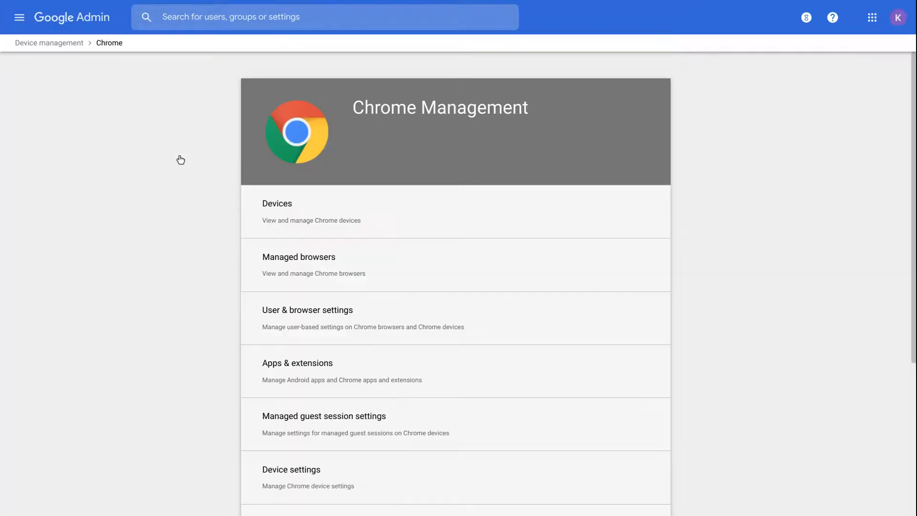
left_click(284, 318)
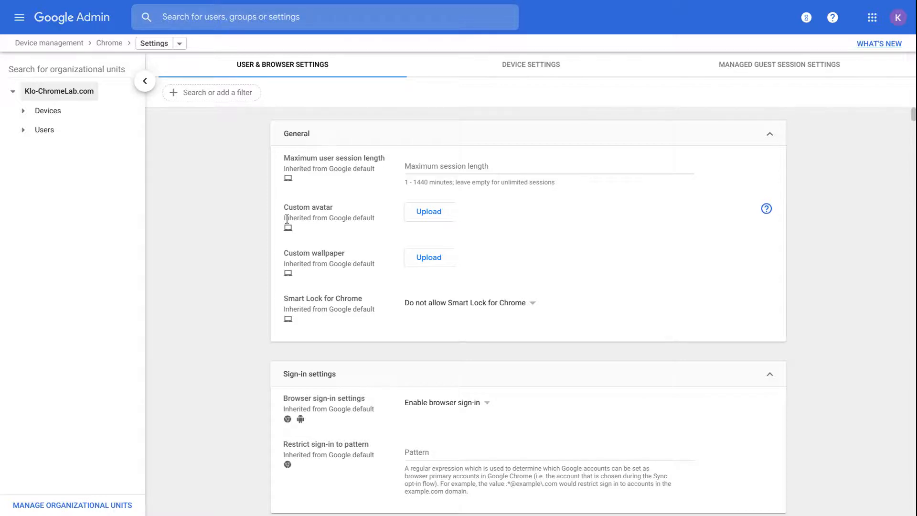
left_click(298, 138)
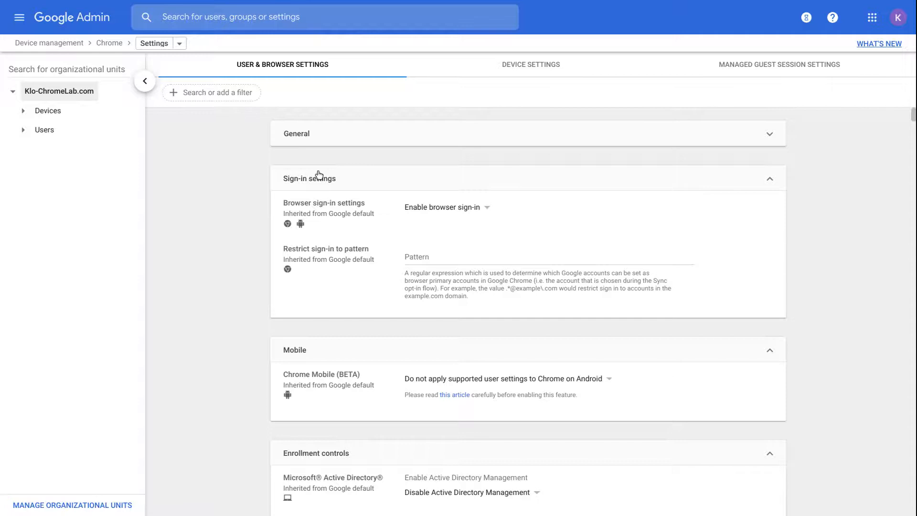
left_click(317, 178)
left_click(309, 230)
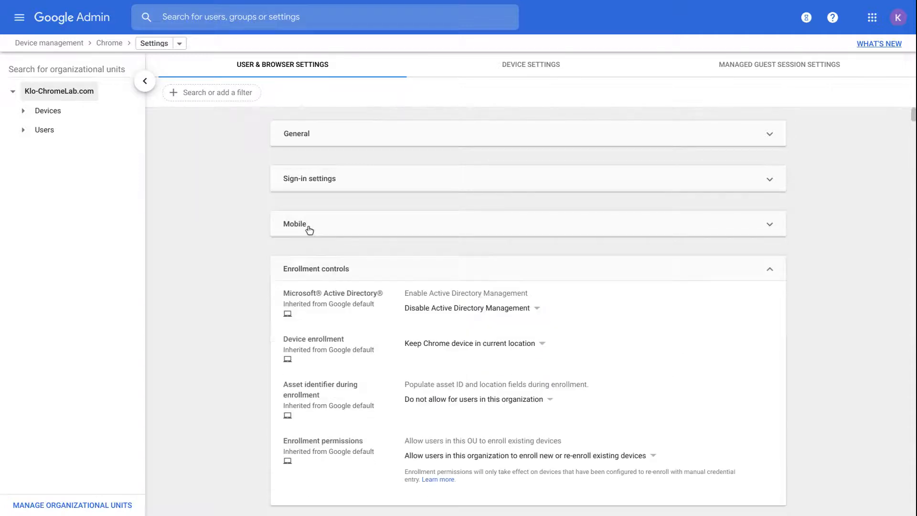
scroll(235, 286, "down", 1)
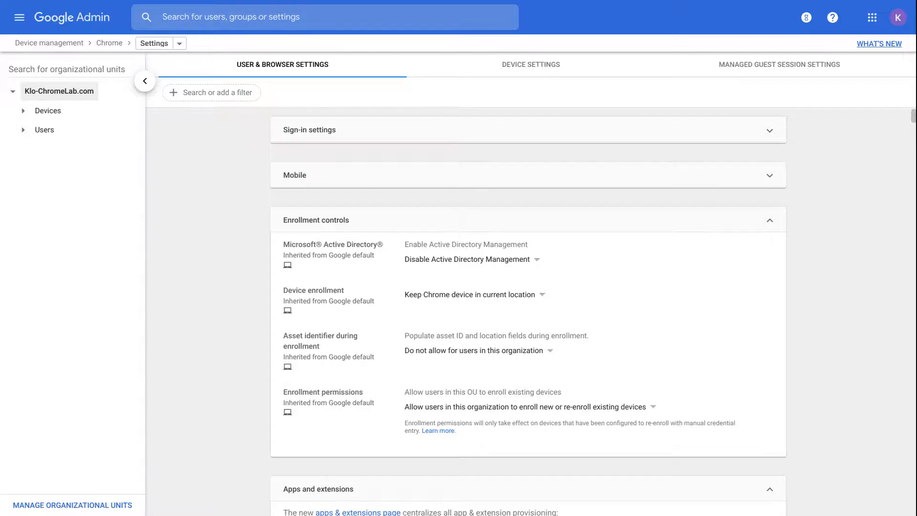
scroll(528, 311, "down", 6)
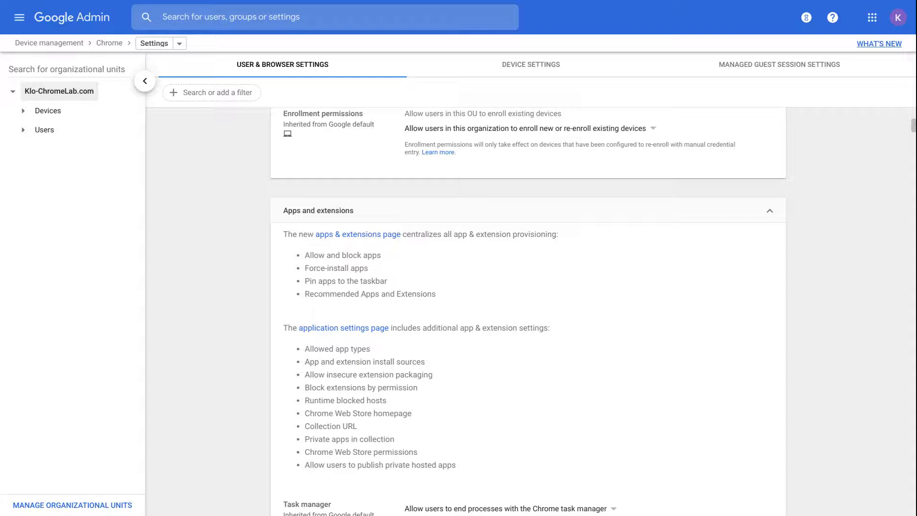
scroll(527, 310, "down", 1)
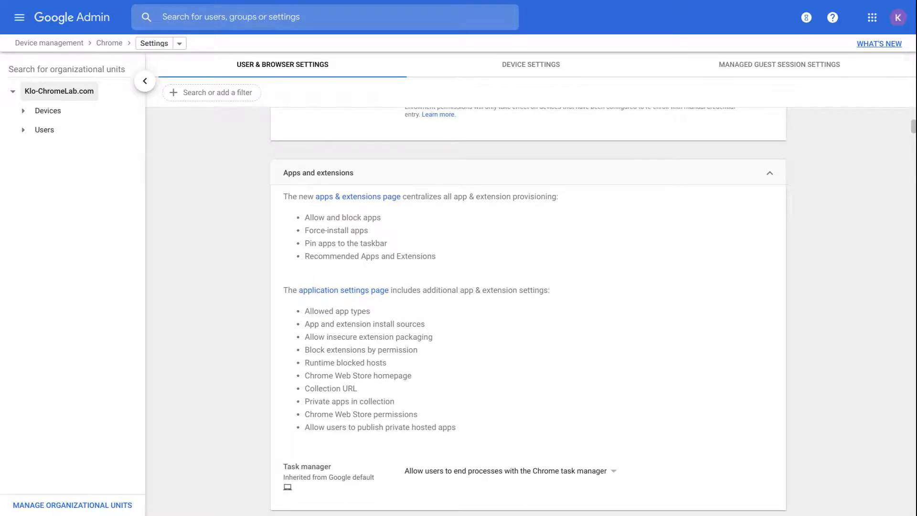
left_click(333, 197)
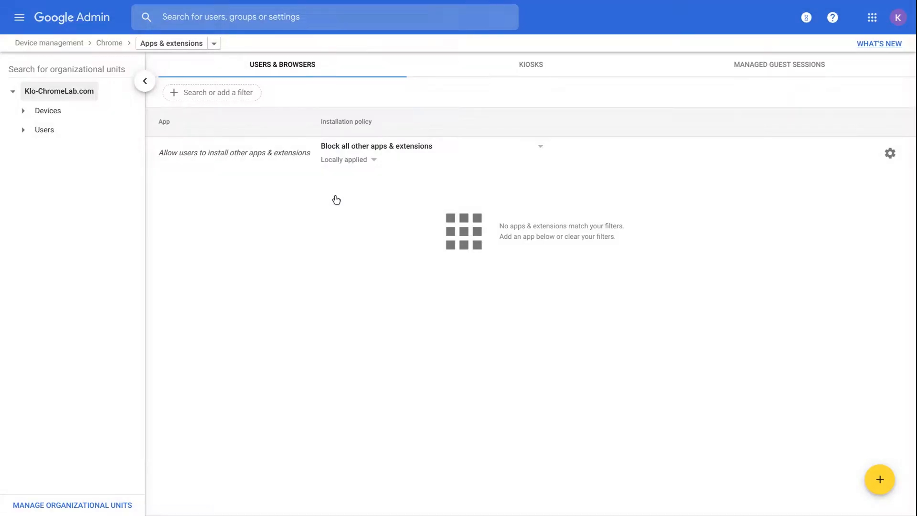
Step: List Cloud Workers apps, check Certificate Enrollment for Chrome OS install choices, then view Kiosks
left_click(29, 130)
left_click(62, 150)
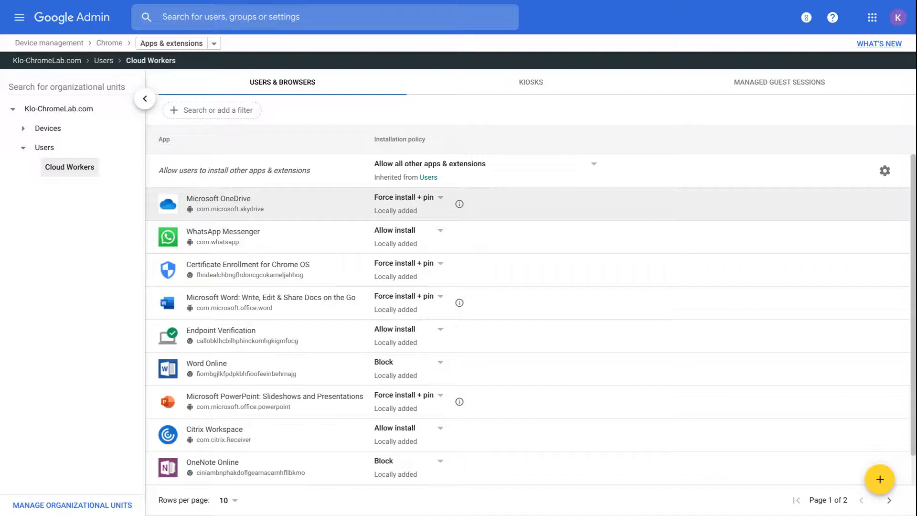
scroll(908, 412, "down", 1)
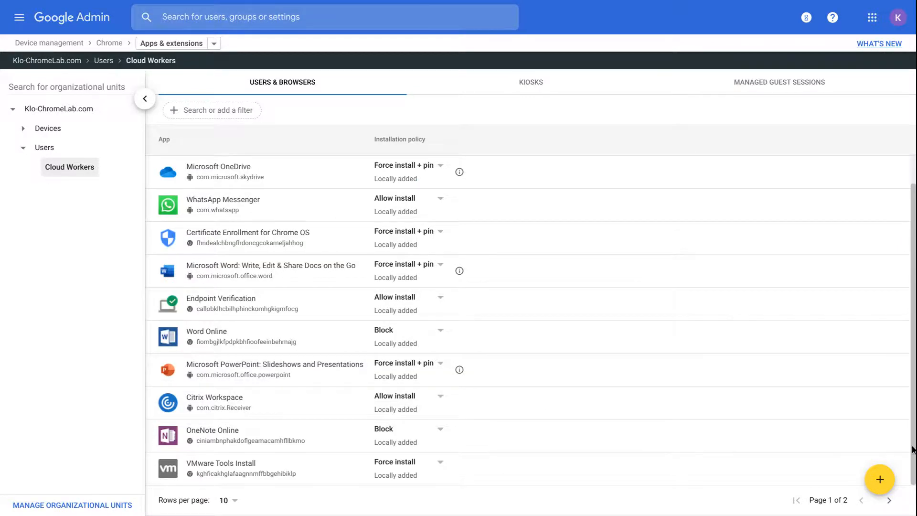
mouse_move(879, 476)
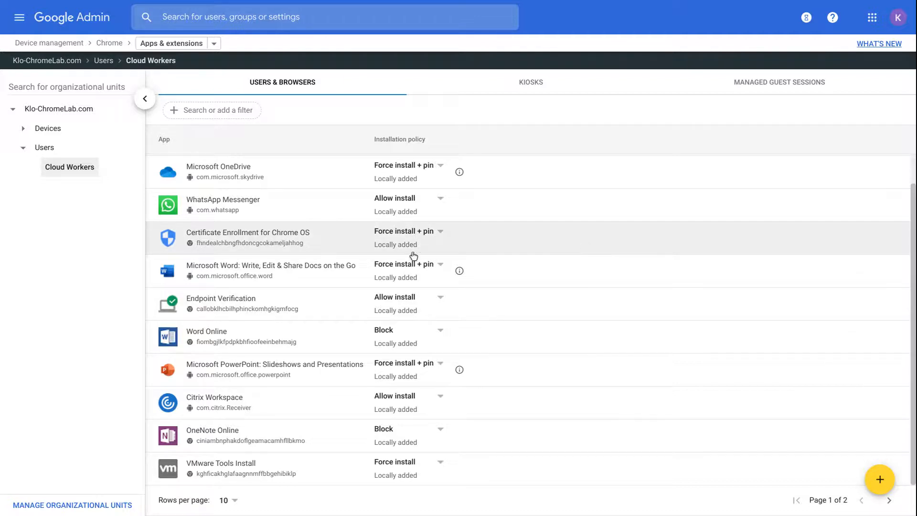
left_click(428, 232)
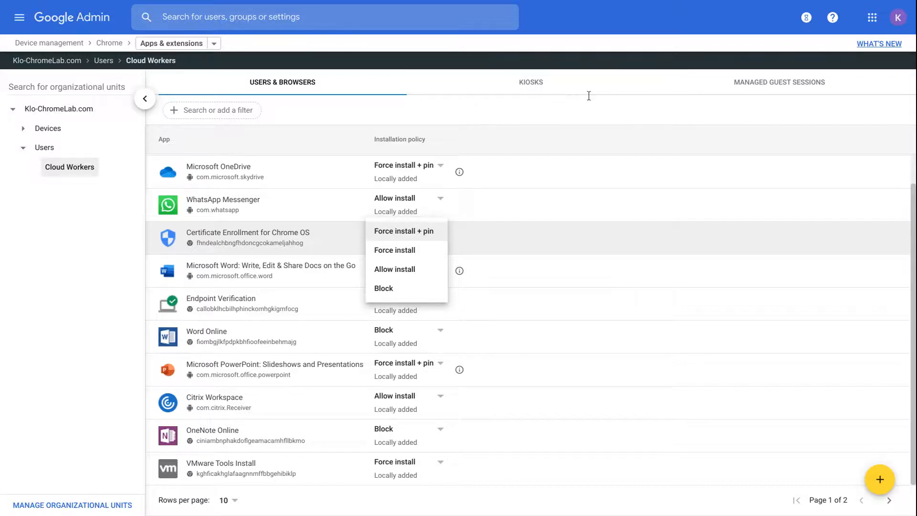
left_click(516, 93)
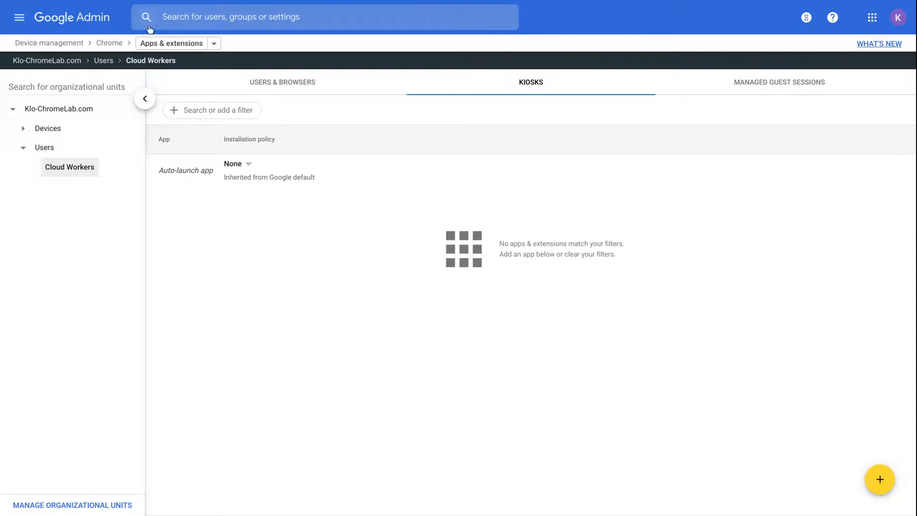
Step: Return to Cloud Workers User & browser settings and open Apps and extensions' additional application settings
left_click(110, 43)
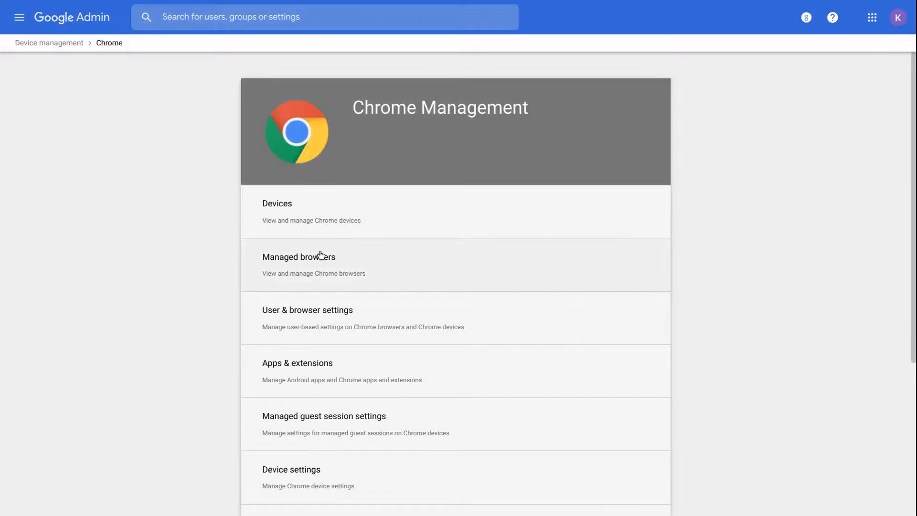
left_click(307, 310)
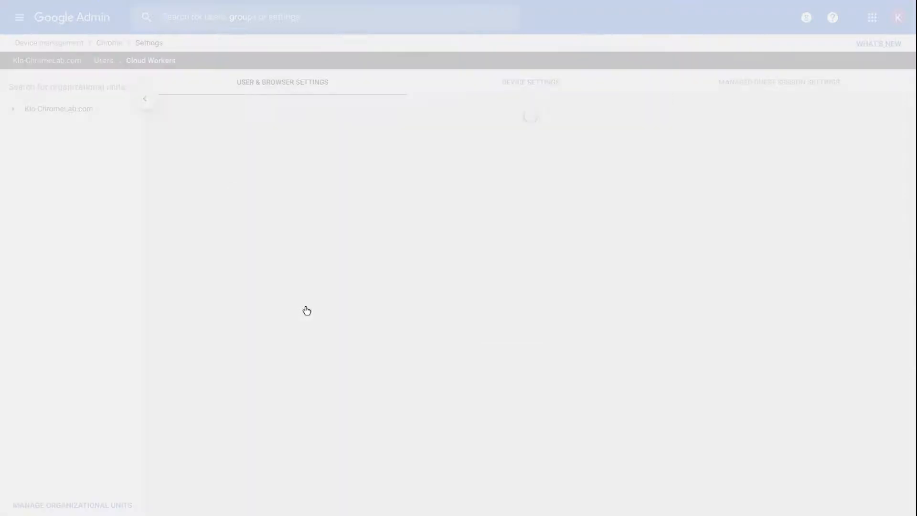
scroll(307, 311, "down", 8)
scroll(527, 318, "down", 8)
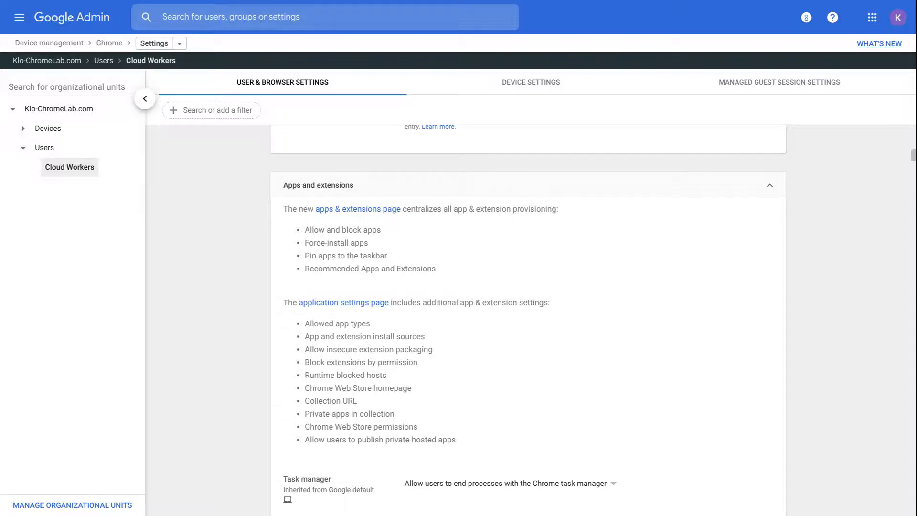
scroll(314, 284, "down", 1)
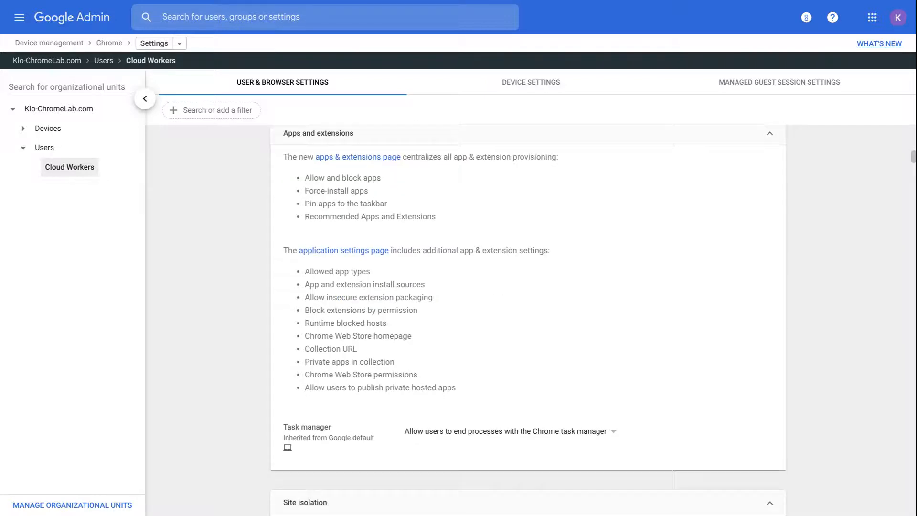
left_click(325, 253)
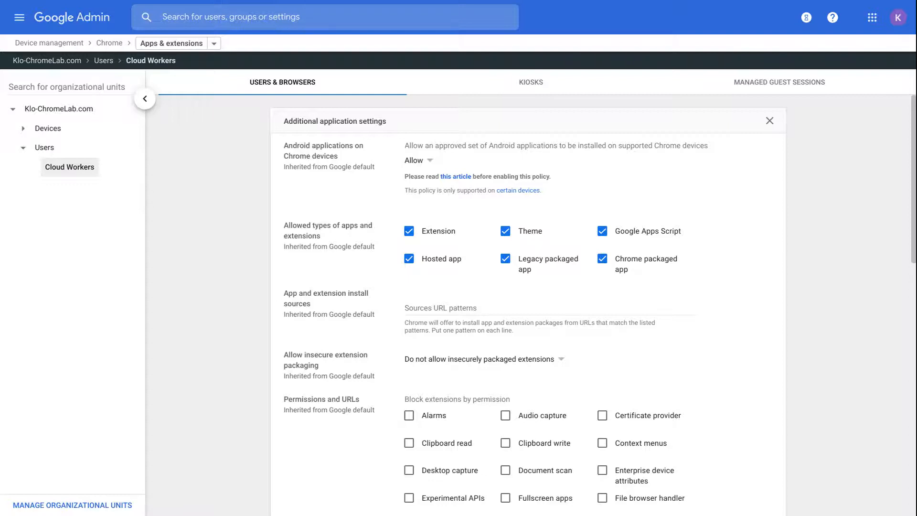
Step: Review the allowed app types, extension permissions and Chrome Web Store options for Cloud Workers
scroll(528, 298, "down", 1)
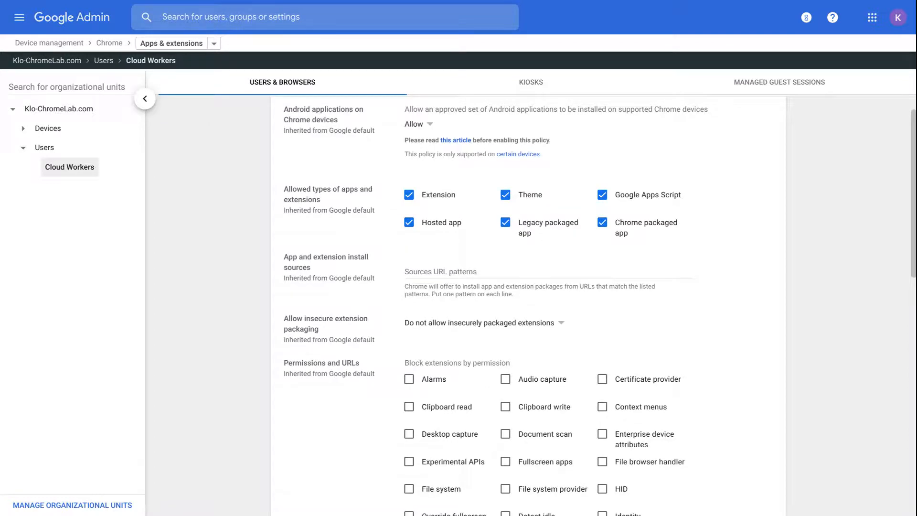
scroll(527, 298, "down", 2)
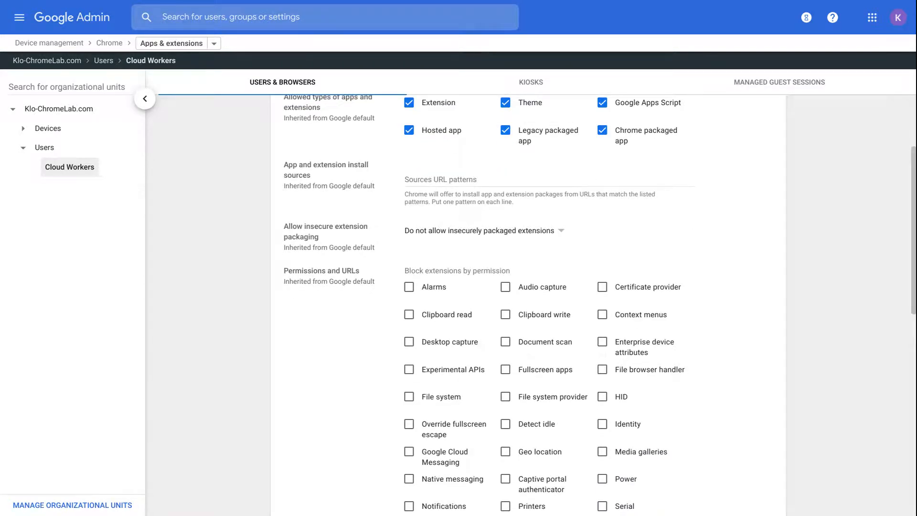
scroll(528, 299, "down", 3)
scroll(527, 298, "down", 6)
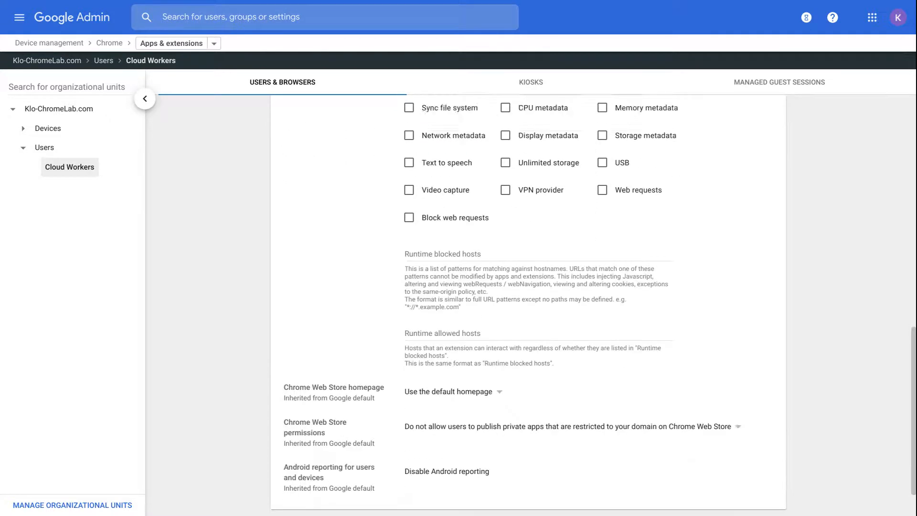
scroll(527, 298, "down", 1)
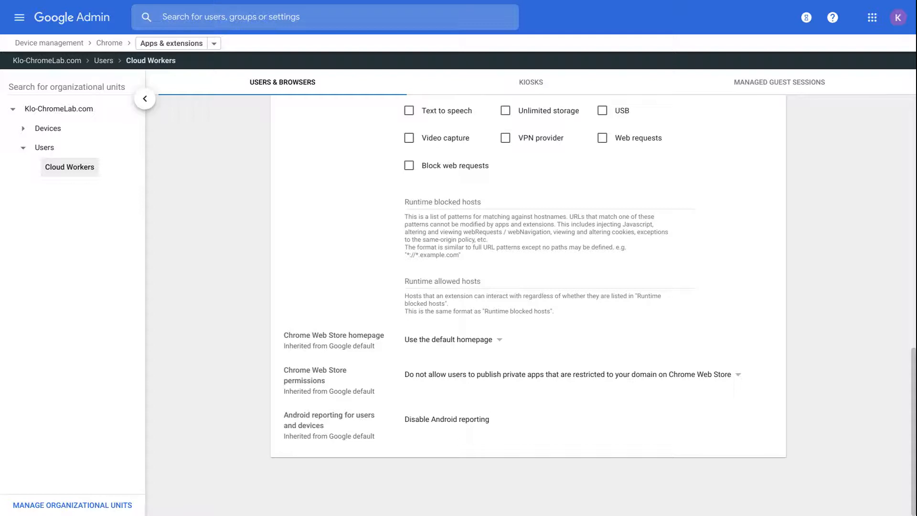
scroll(527, 300, "up", 4)
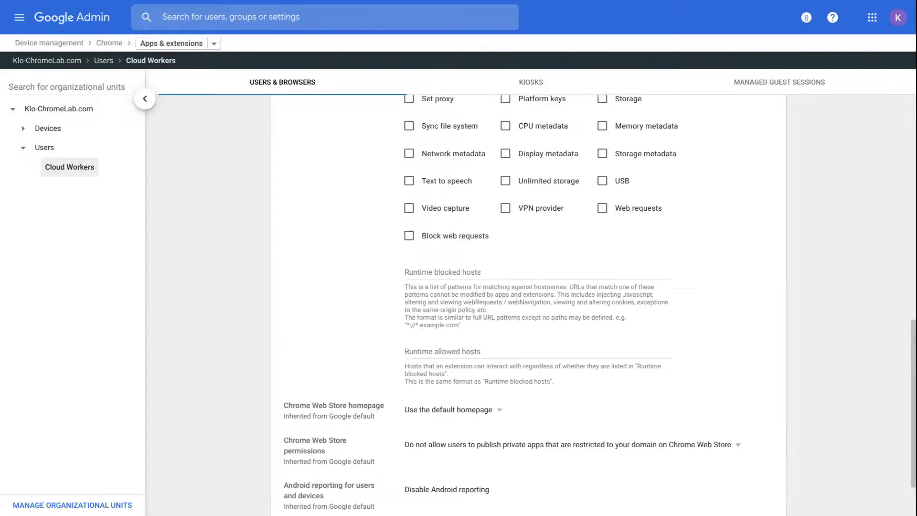
scroll(527, 301, "up", 10)
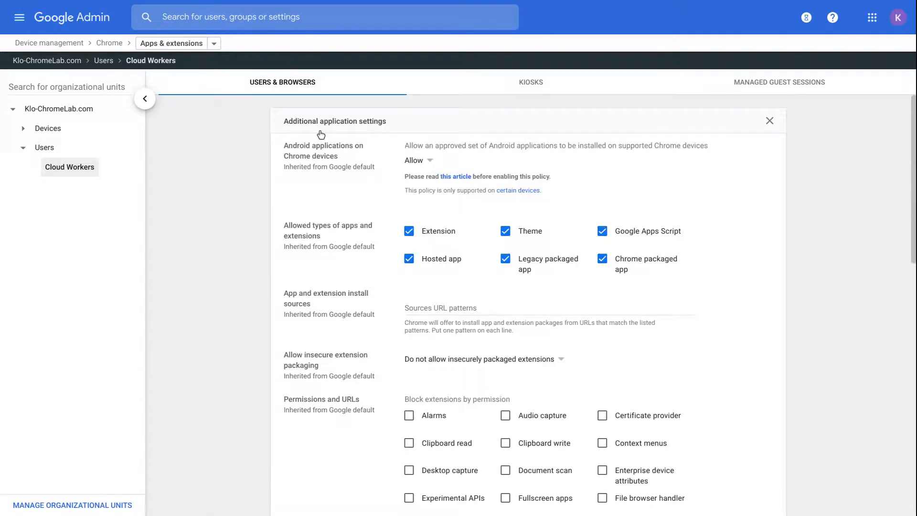
scroll(382, 272, "down", 9)
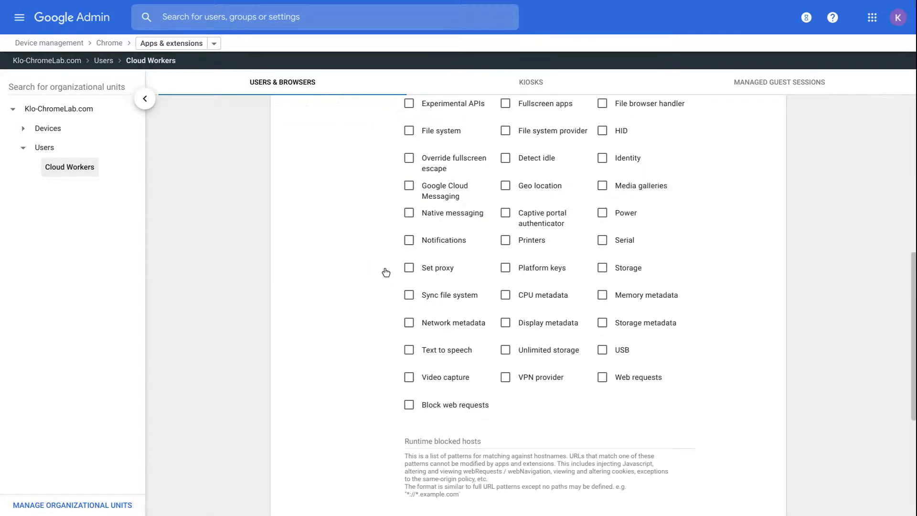
left_click(105, 44)
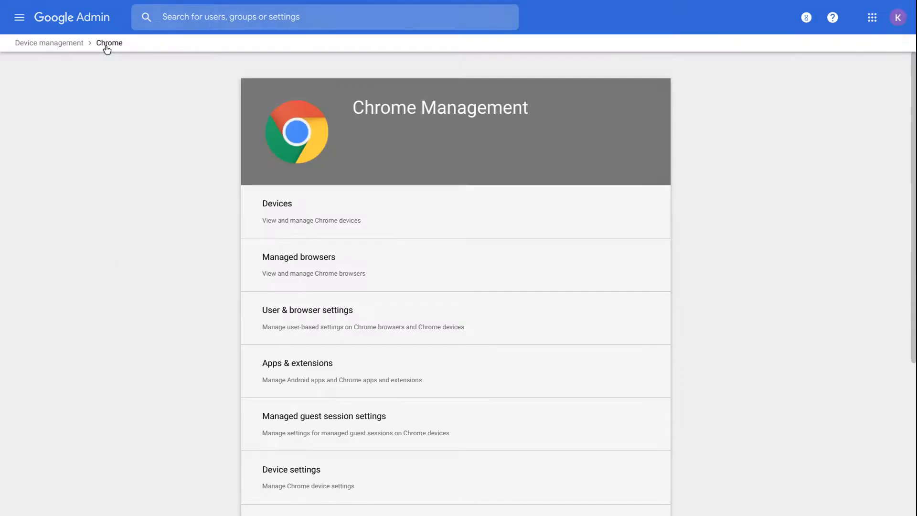
left_click(300, 313)
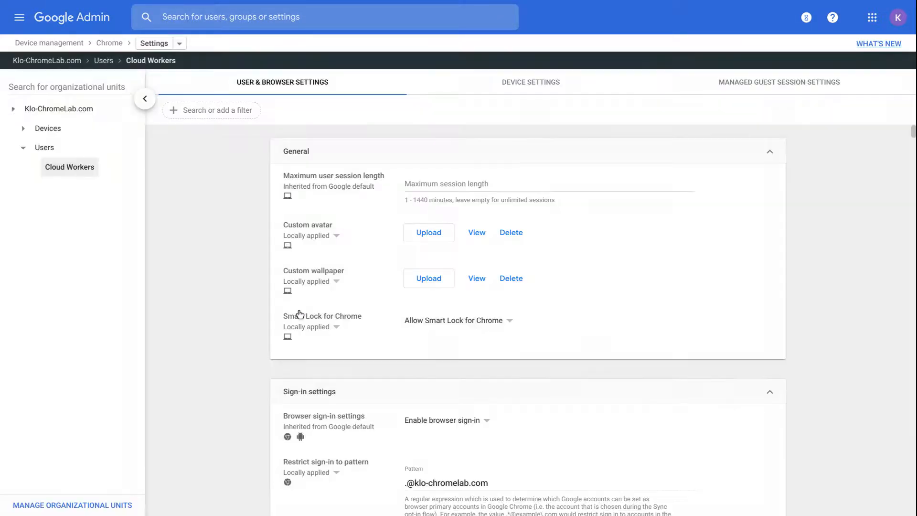
scroll(300, 314, "down", 10)
scroll(528, 320, "down", 12)
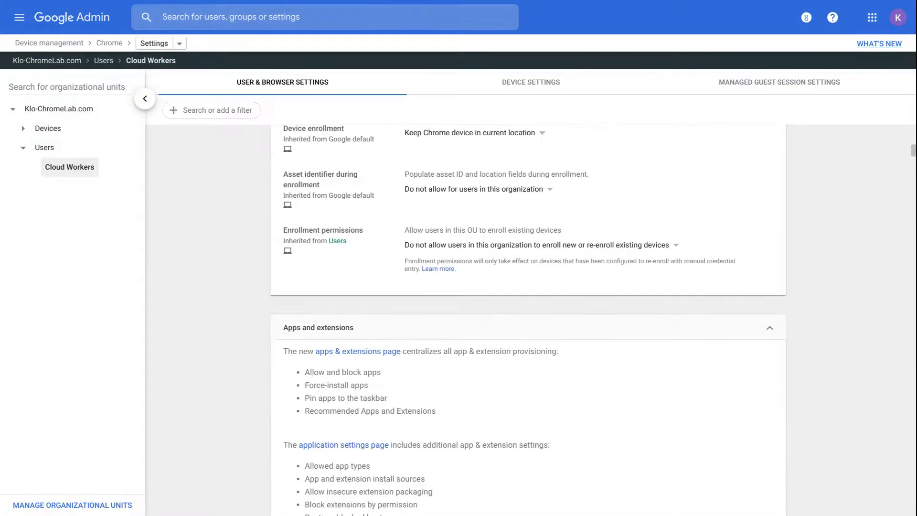
scroll(528, 320, "down", 3)
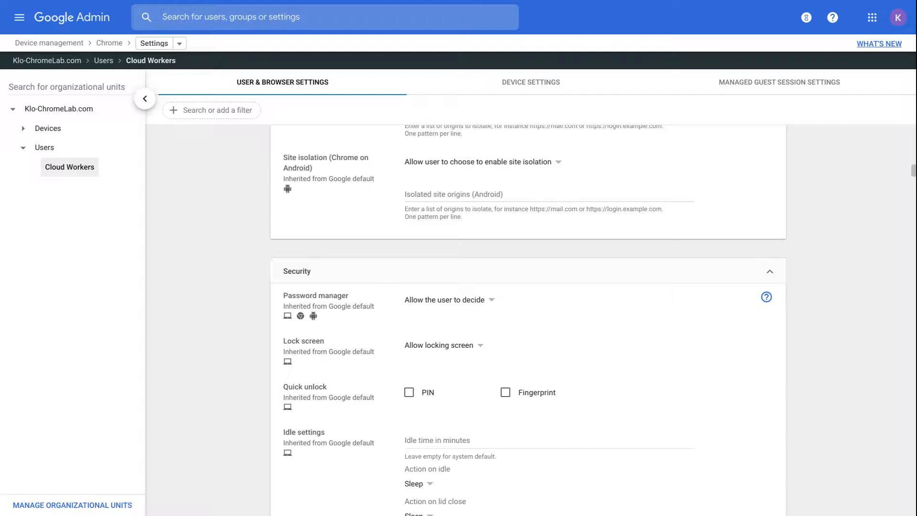
scroll(528, 320, "down", 2)
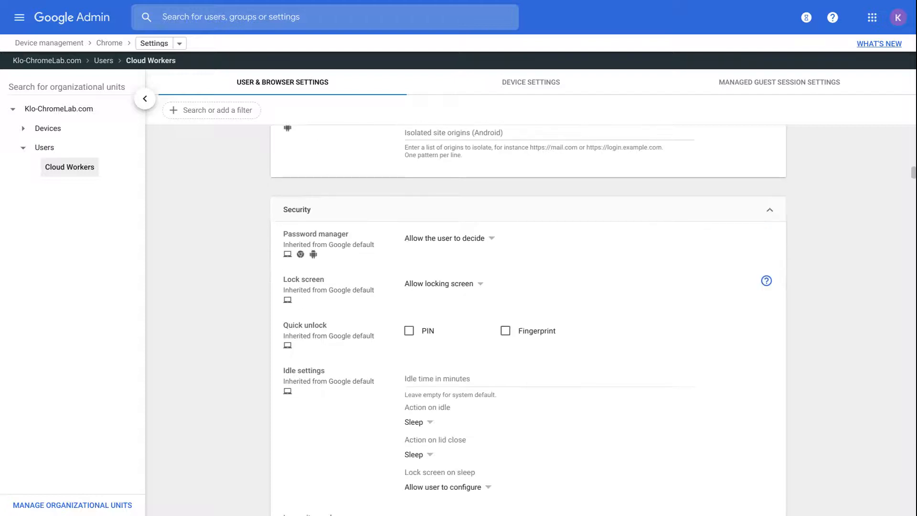
scroll(528, 320, "down", 1)
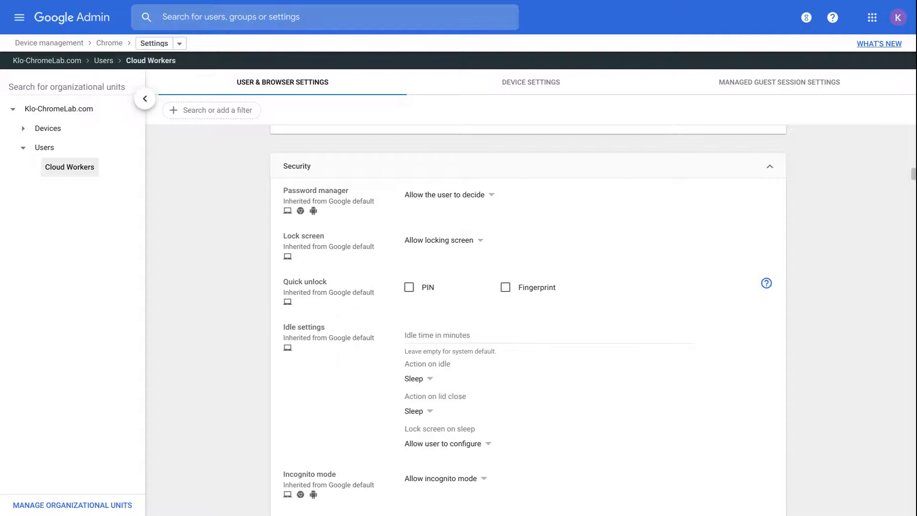
scroll(528, 320, "down", 1)
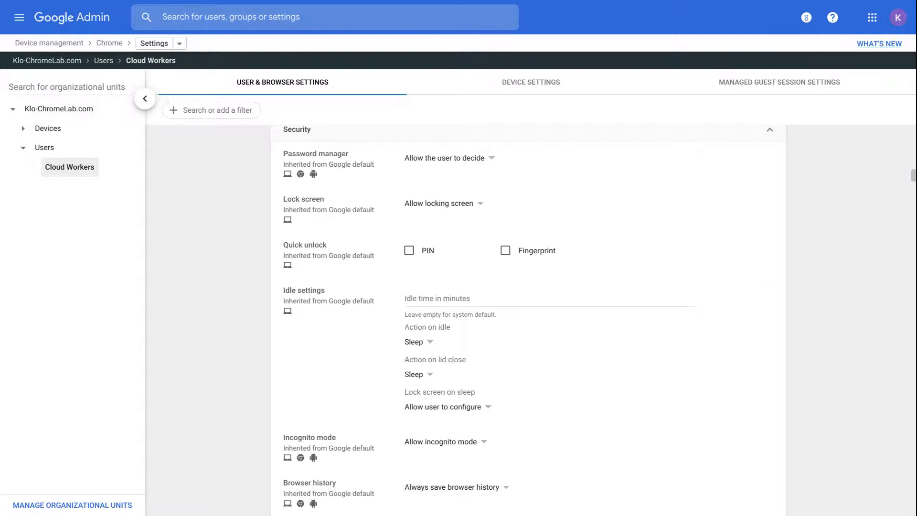
scroll(528, 320, "down", 5)
scroll(528, 320, "down", 5)
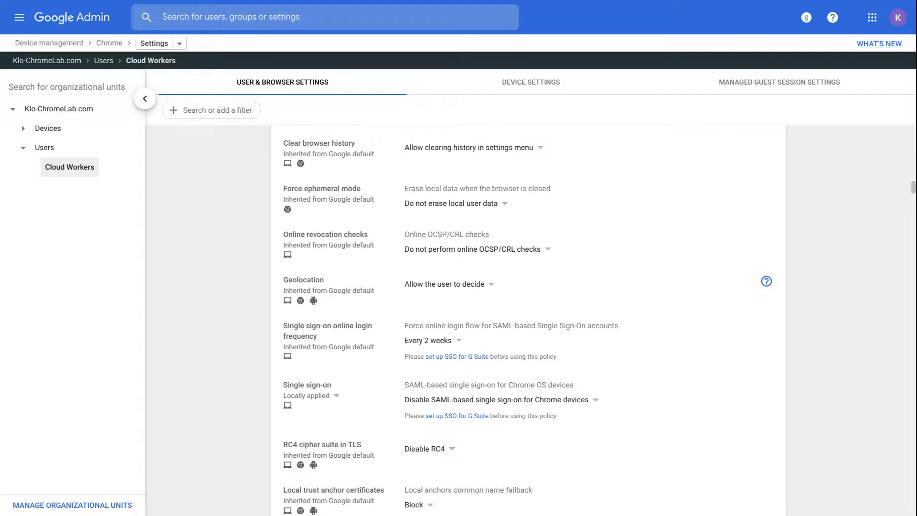
scroll(527, 320, "down", 1)
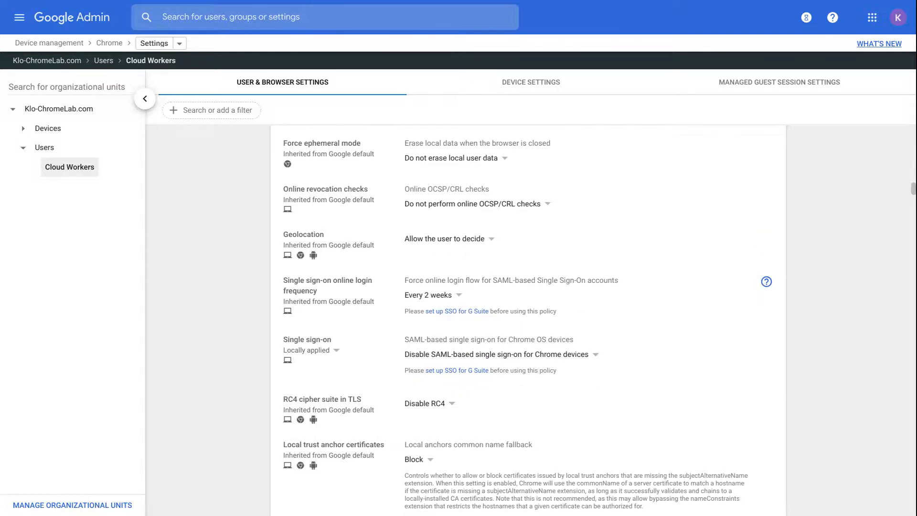
scroll(528, 320, "down", 5)
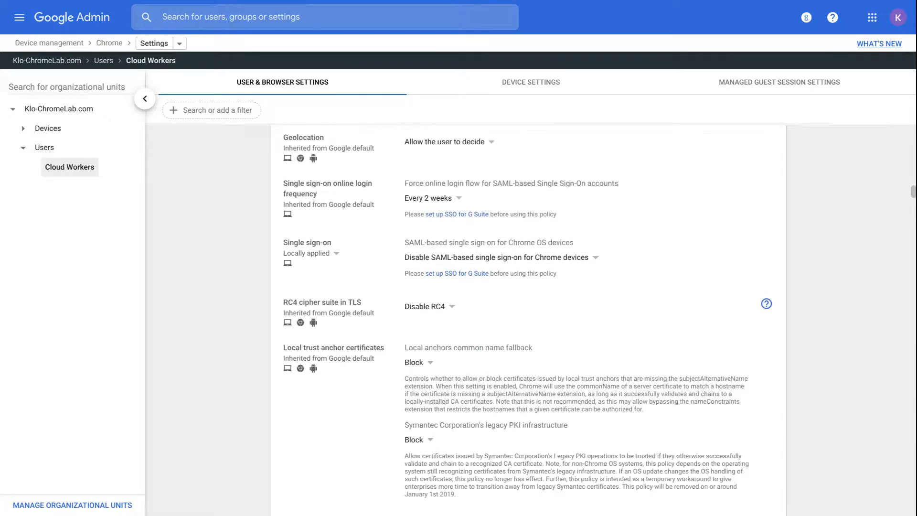
scroll(527, 320, "down", 15)
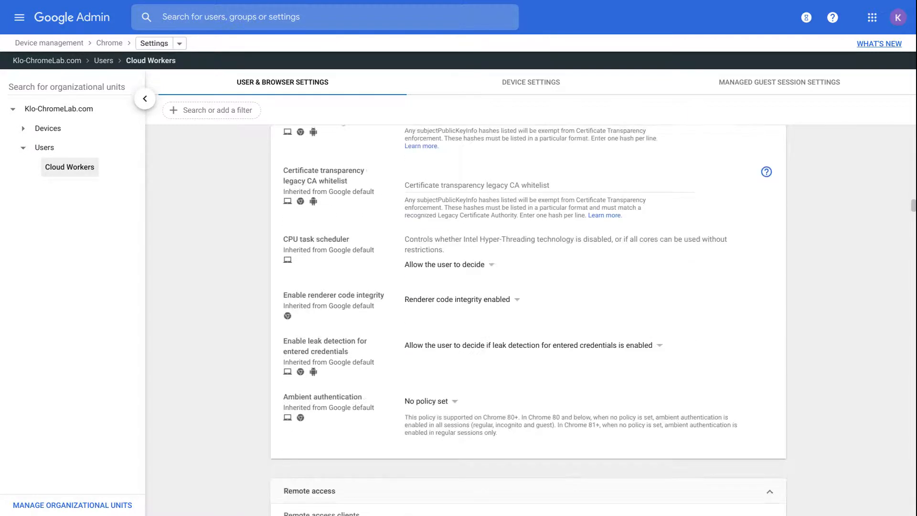
scroll(528, 320, "down", 4)
scroll(527, 320, "up", 2)
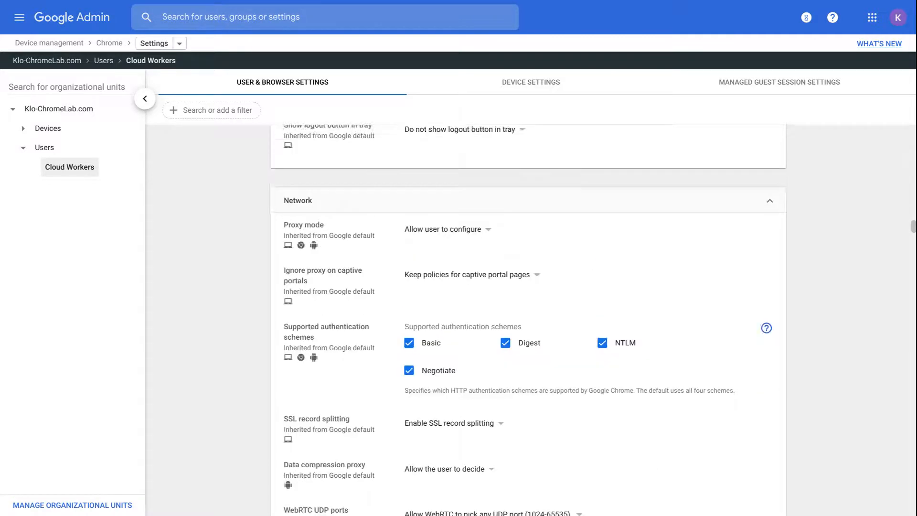
scroll(527, 320, "down", 1)
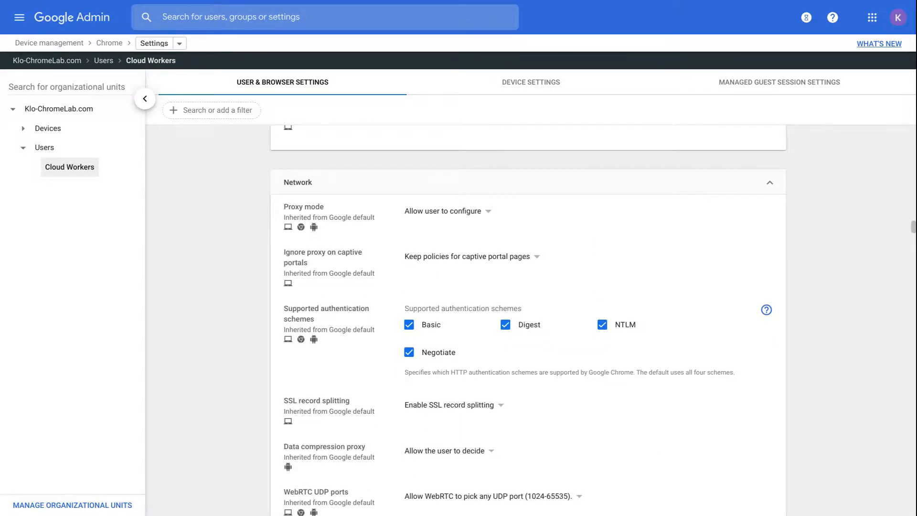
scroll(527, 320, "down", 1)
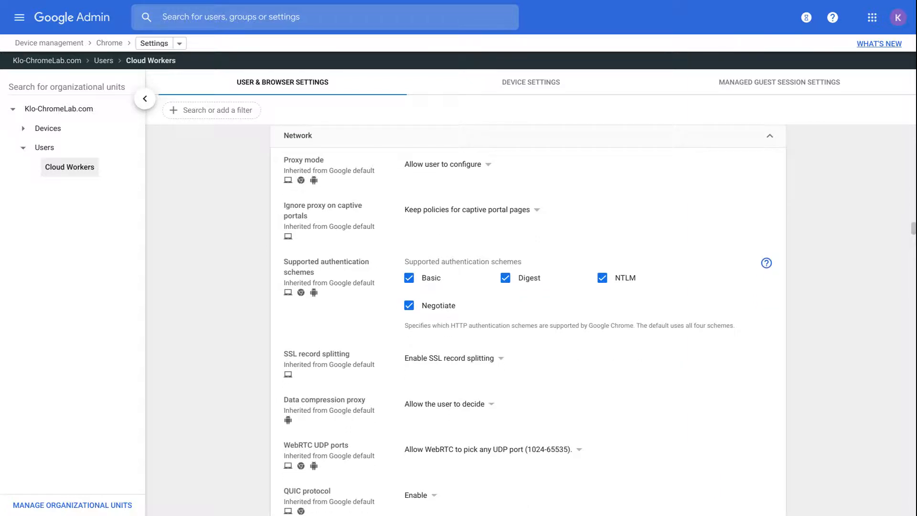
scroll(527, 320, "down", 1)
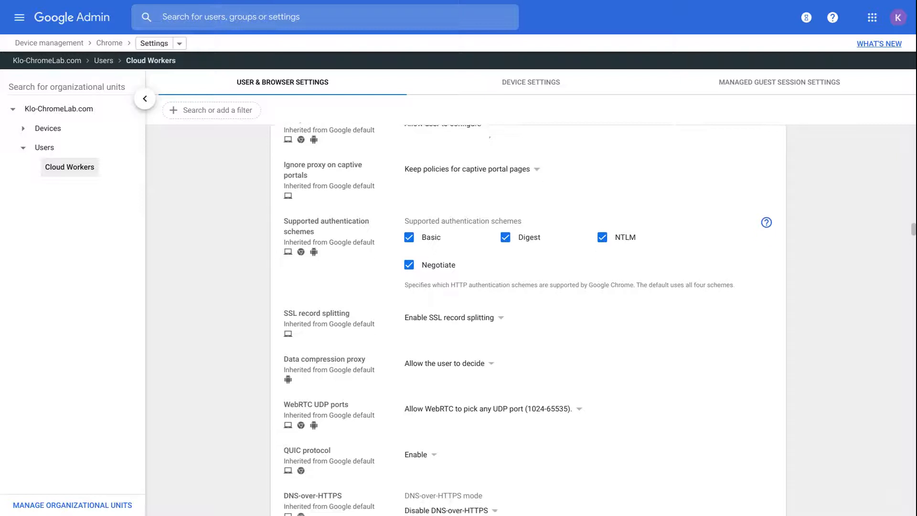
scroll(528, 320, "down", 7)
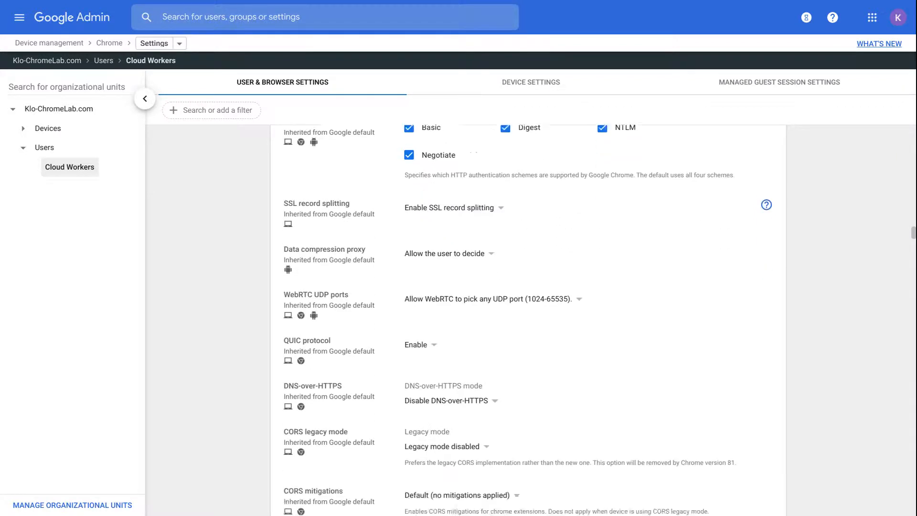
scroll(527, 319, "down", 10)
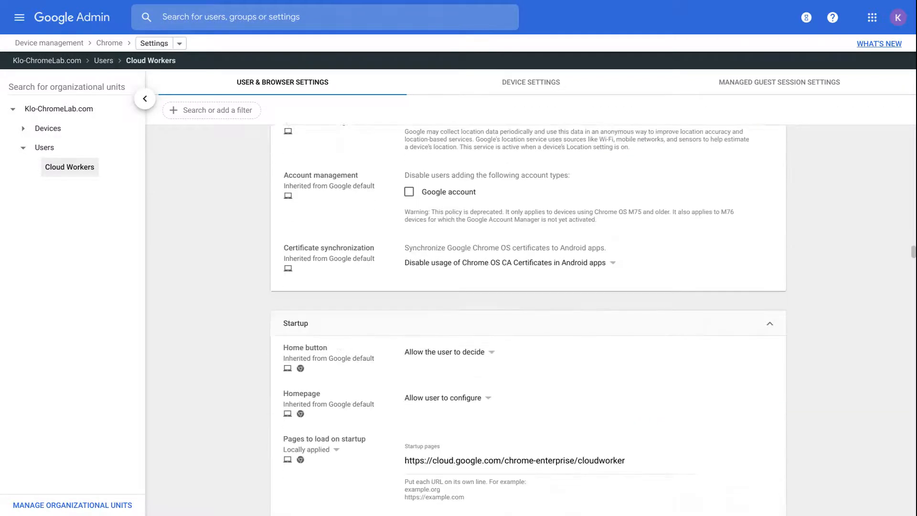
scroll(527, 320, "down", 20)
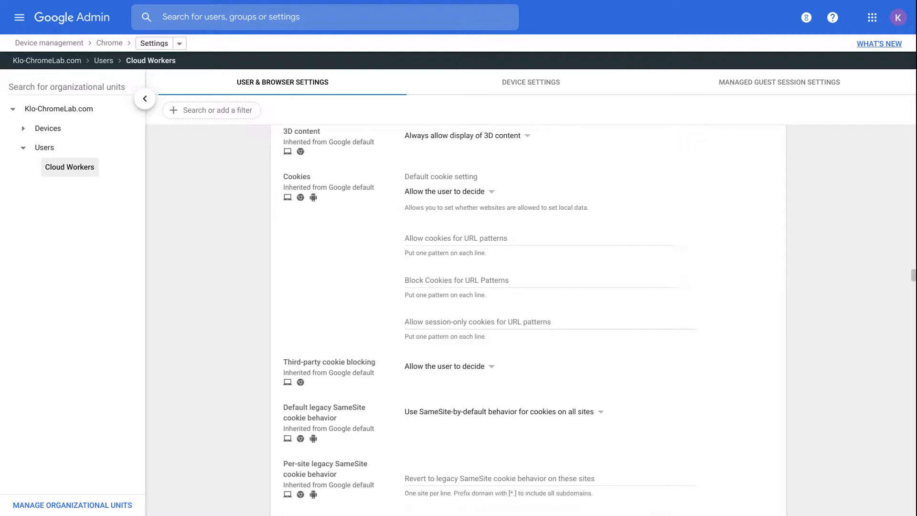
scroll(527, 320, "down", 20)
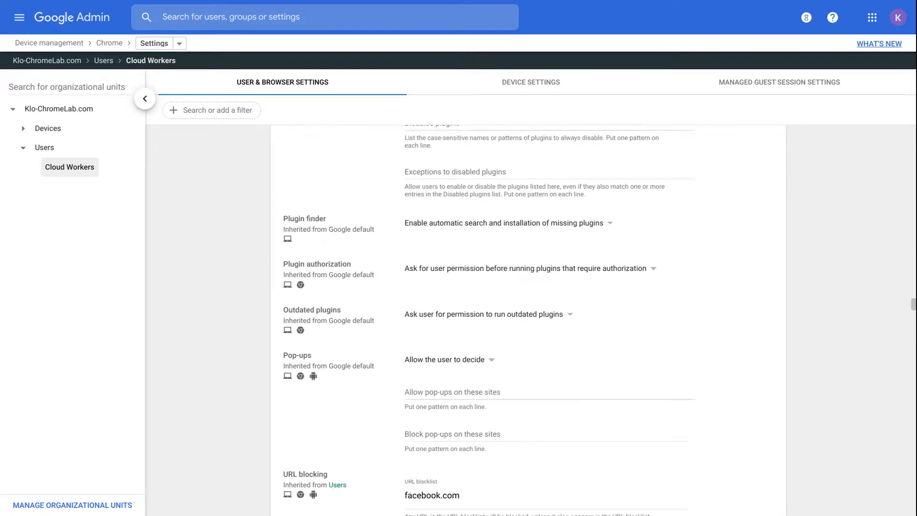
scroll(527, 320, "down", 7)
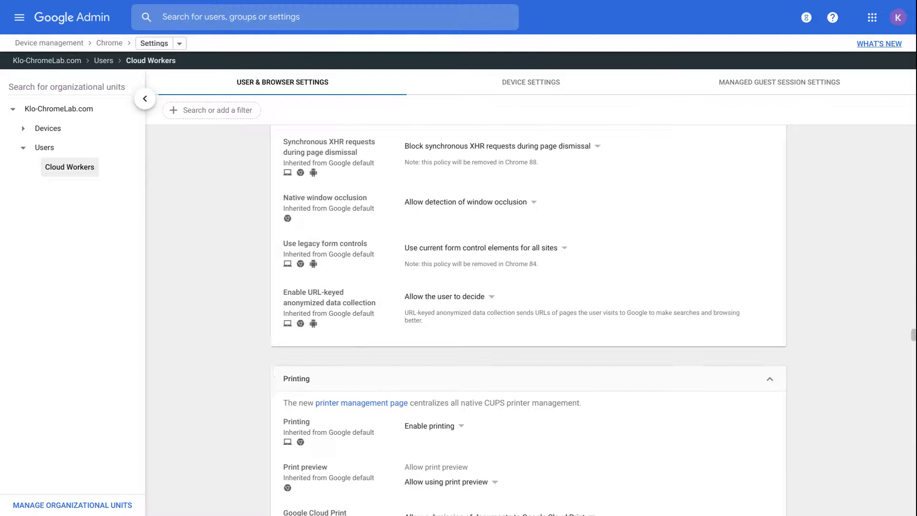
Step: Review the Printing and User experience policies, then switch to the Device settings tab
scroll(527, 319, "down", 2)
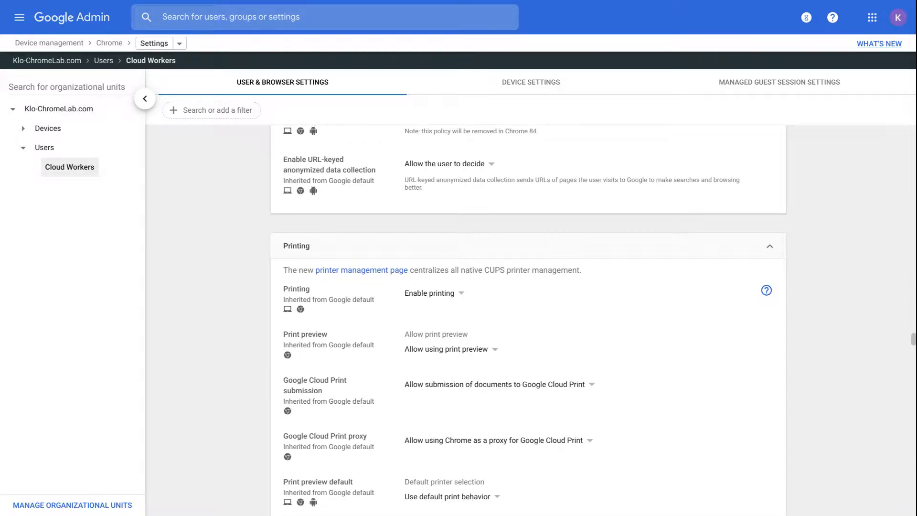
scroll(527, 320, "down", 2)
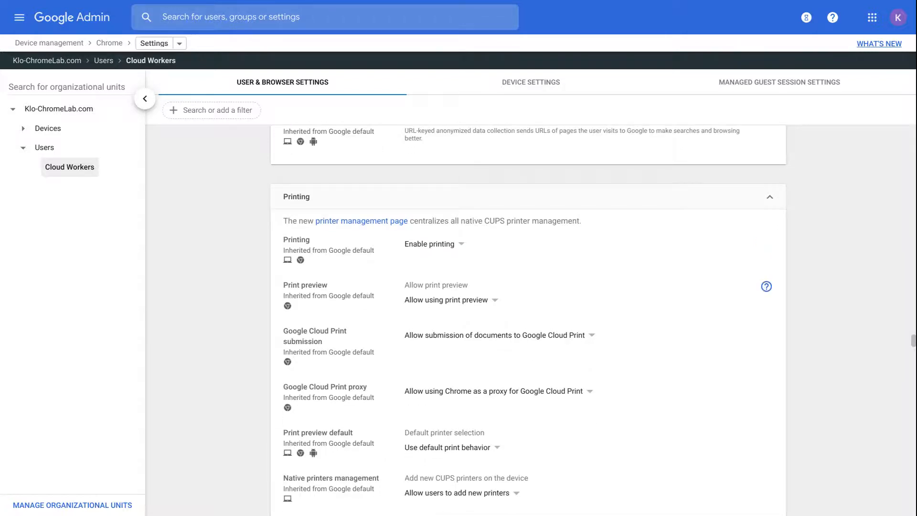
scroll(527, 320, "down", 2)
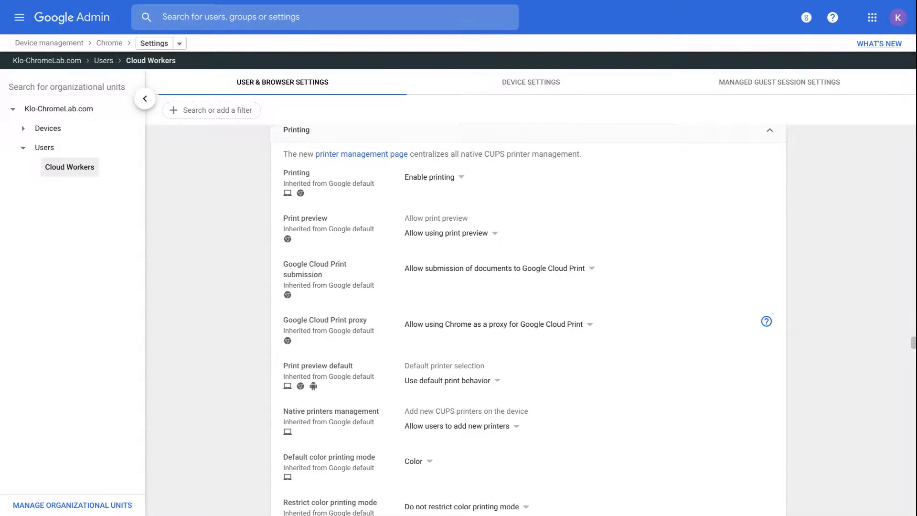
scroll(527, 320, "down", 2)
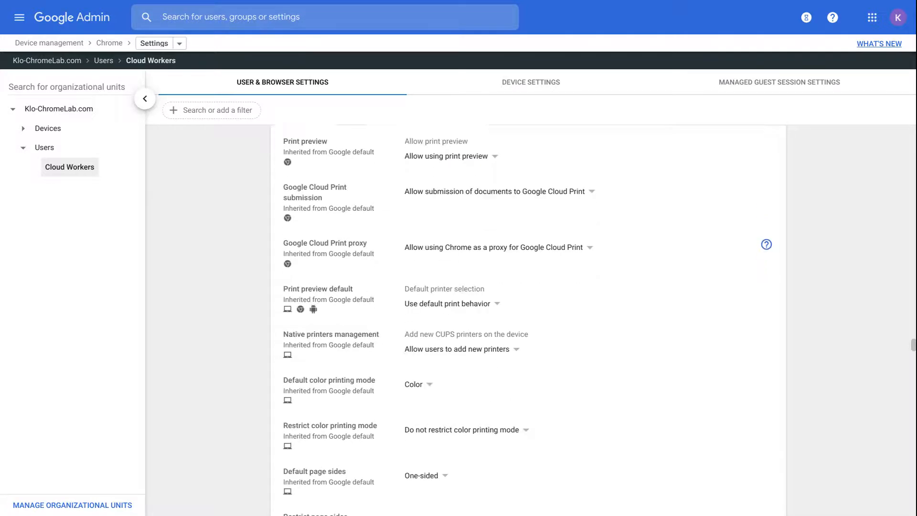
scroll(527, 320, "down", 3)
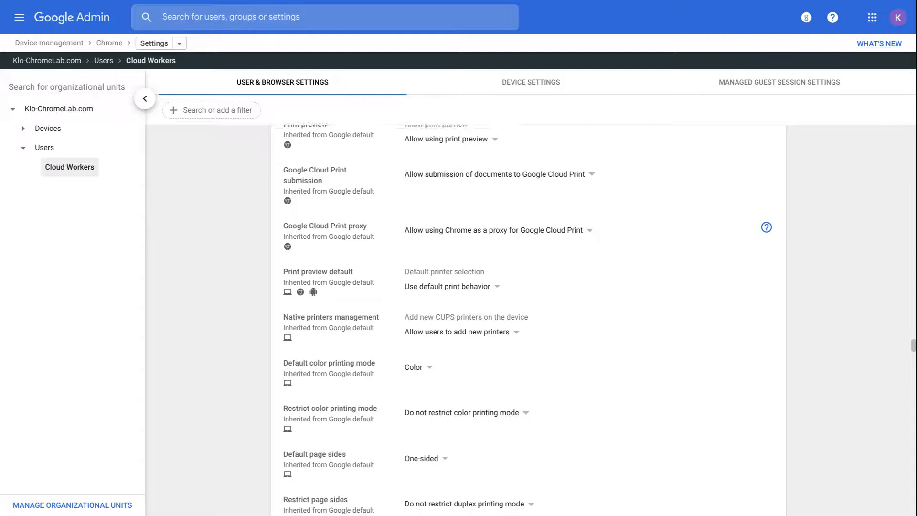
scroll(527, 320, "down", 4)
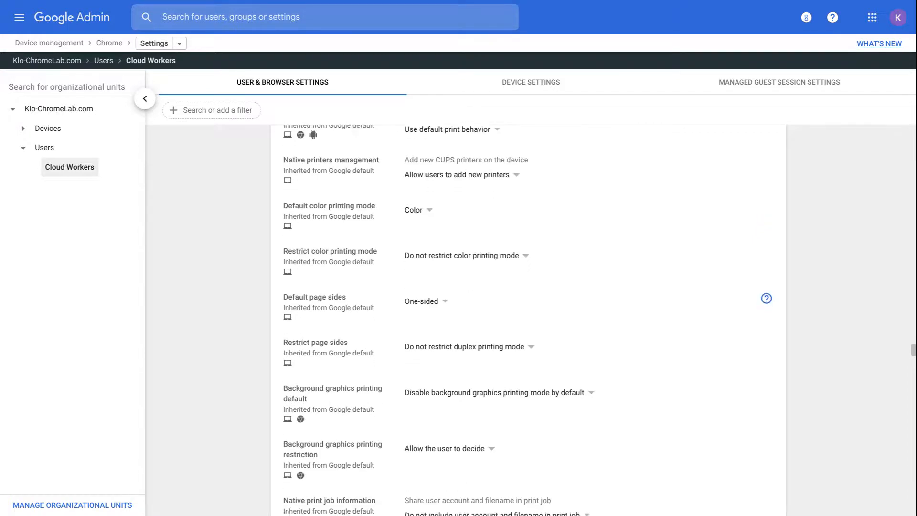
scroll(527, 320, "down", 7)
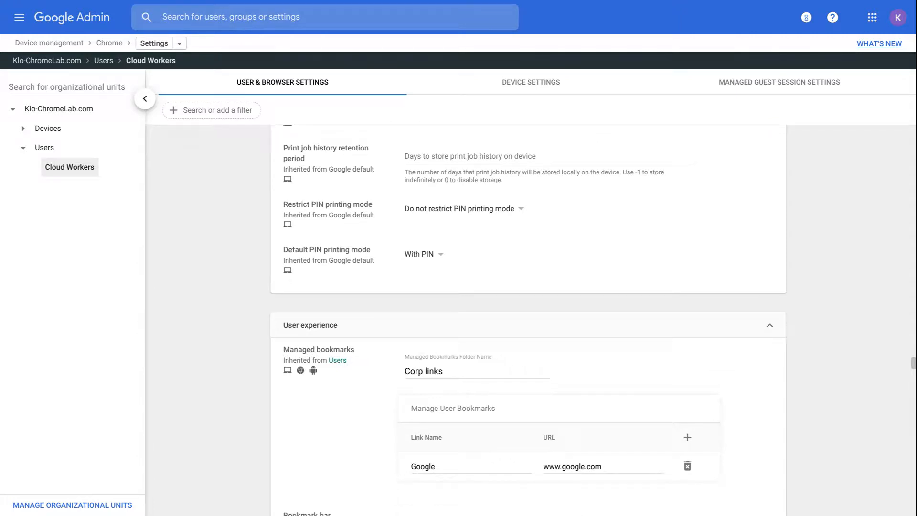
scroll(527, 320, "down", 3)
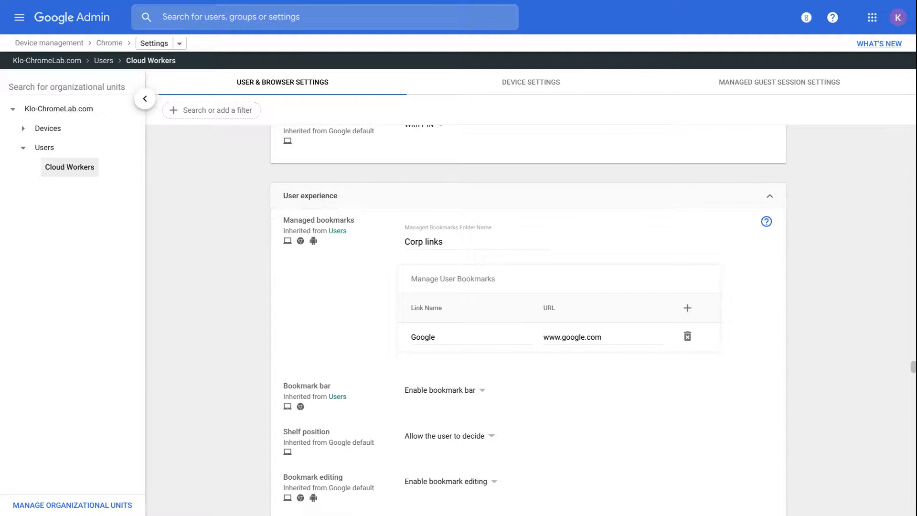
scroll(527, 320, "down", 1)
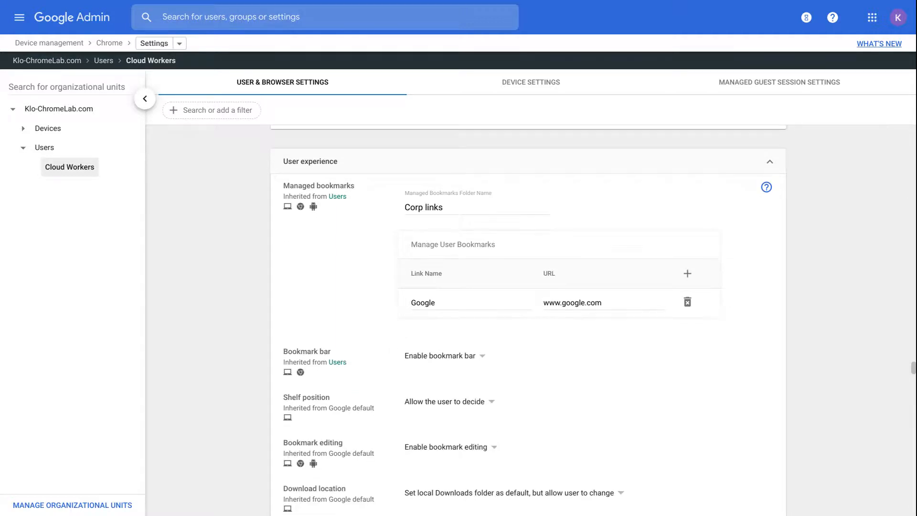
scroll(528, 322, "down", 5)
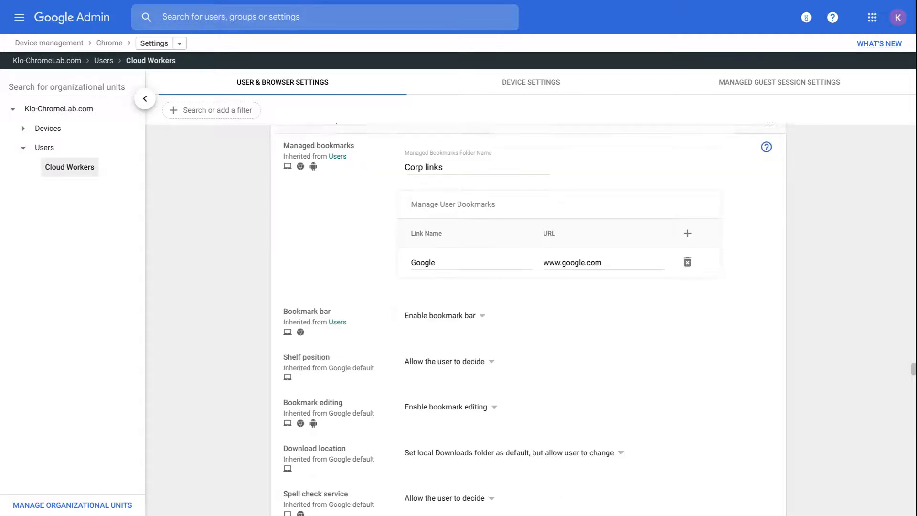
scroll(528, 322, "down", 3)
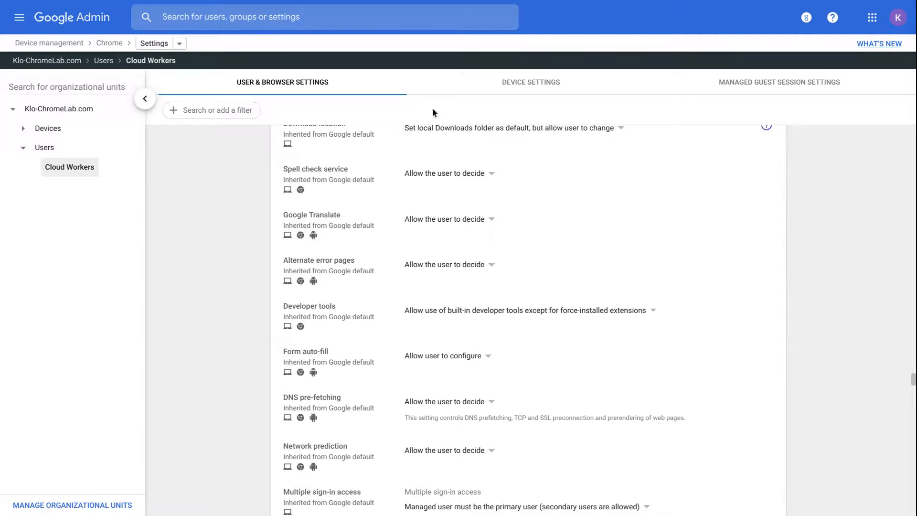
left_click(498, 81)
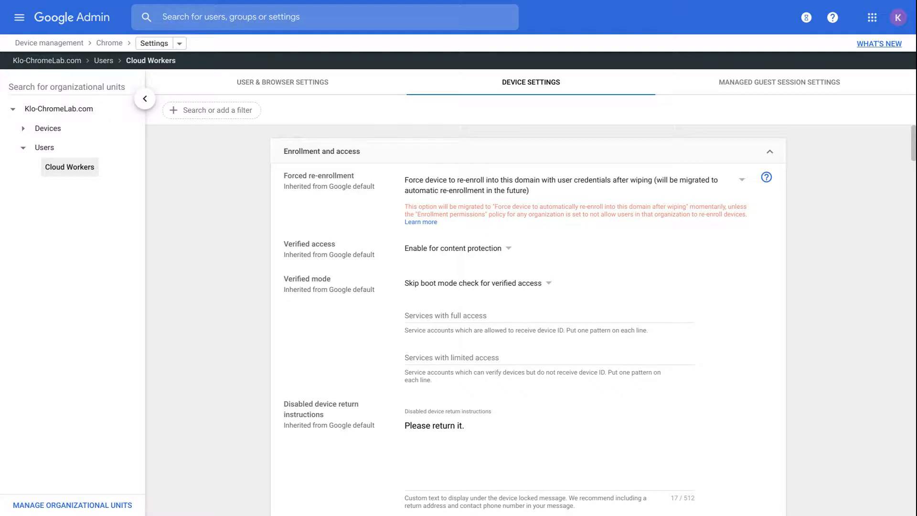
Step: Expand Devices in the unit tree and load its Cloud Workers unit's device settings
left_click(56, 130)
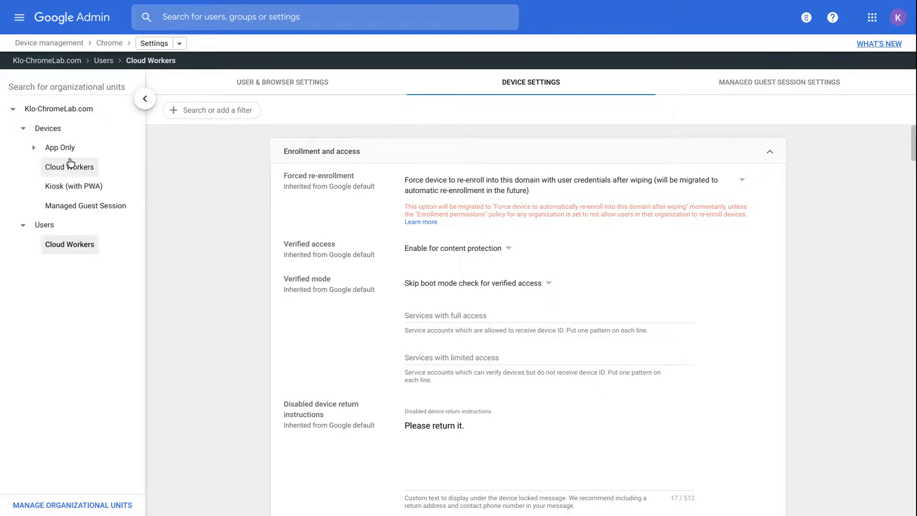
left_click(70, 164)
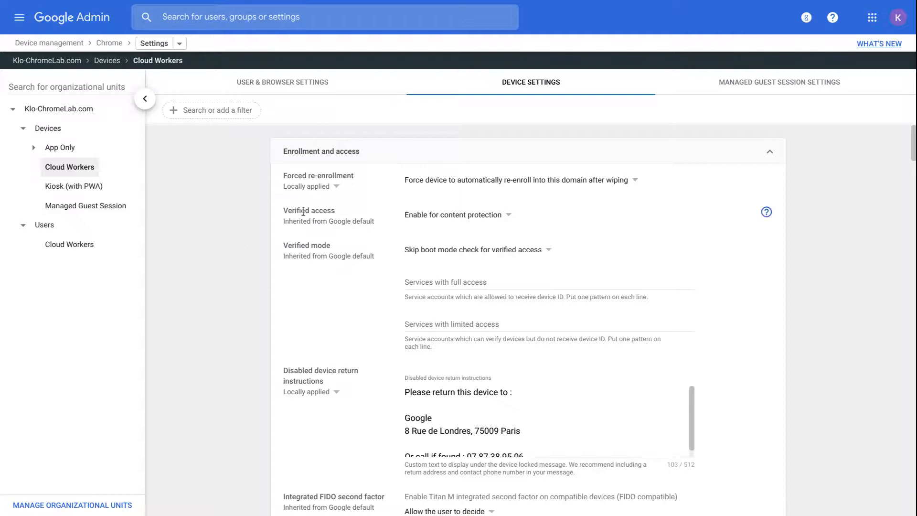
scroll(322, 217, "down", 1)
scroll(322, 217, "up", 1)
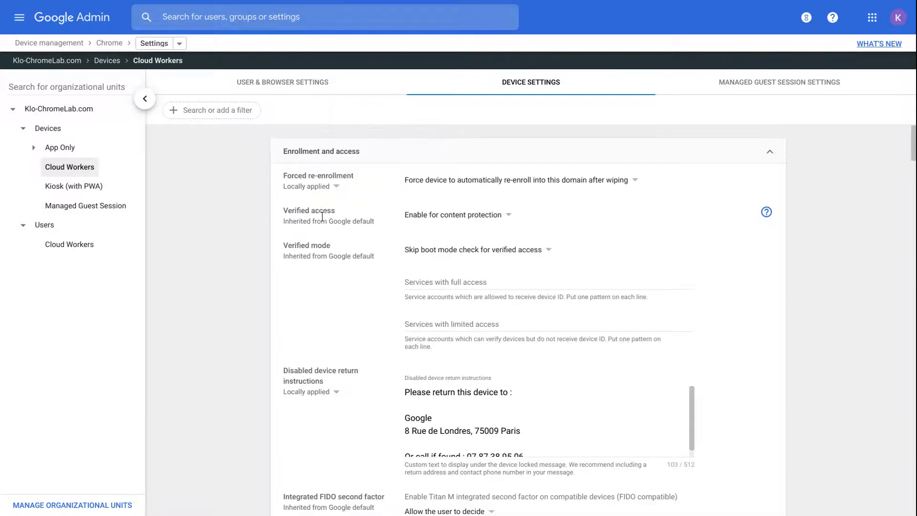
left_click(309, 160)
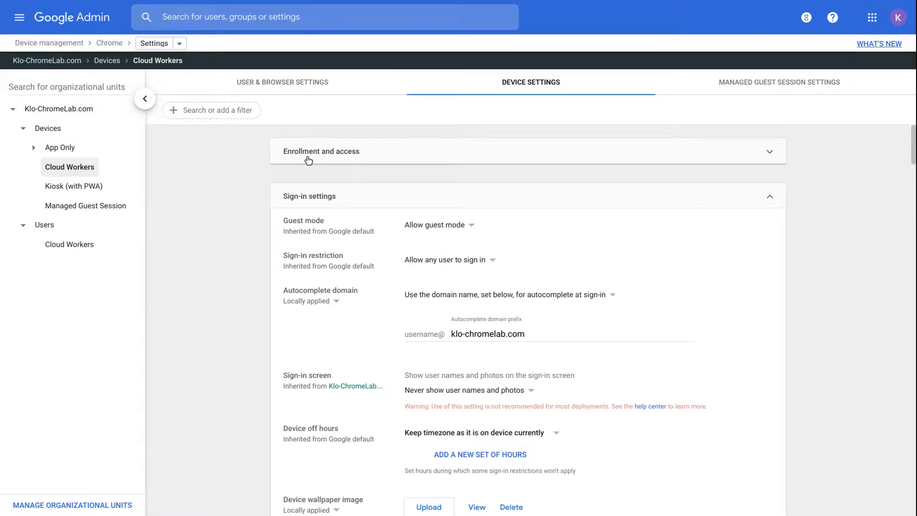
scroll(593, 320, "down", 1)
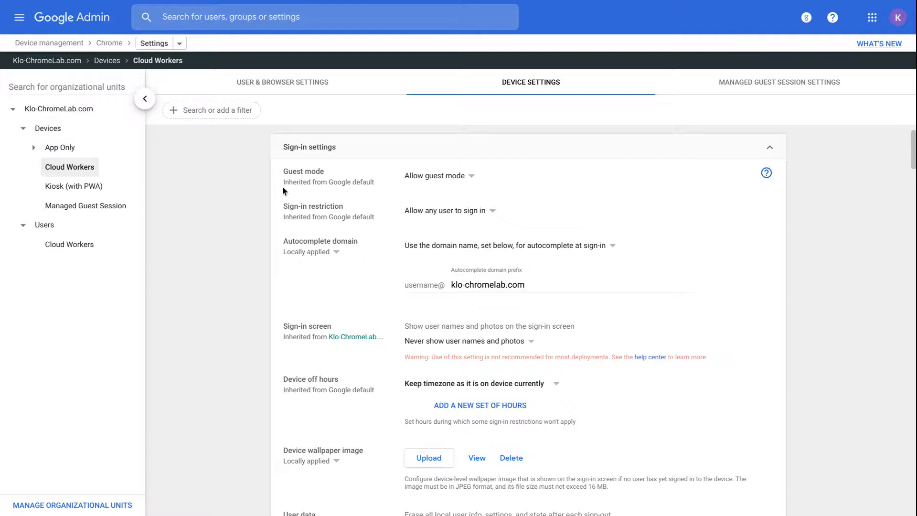
scroll(282, 188, "down", 1)
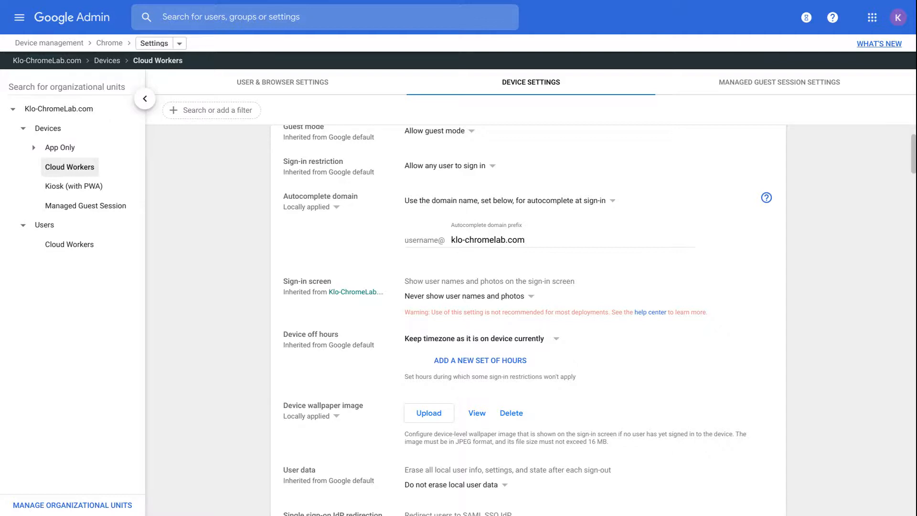
scroll(527, 320, "down", 3)
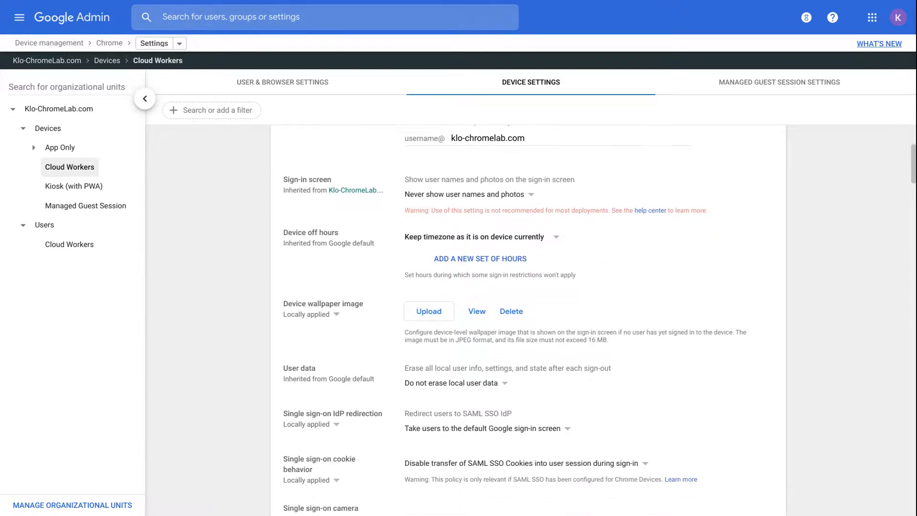
scroll(343, 250, "down", 3)
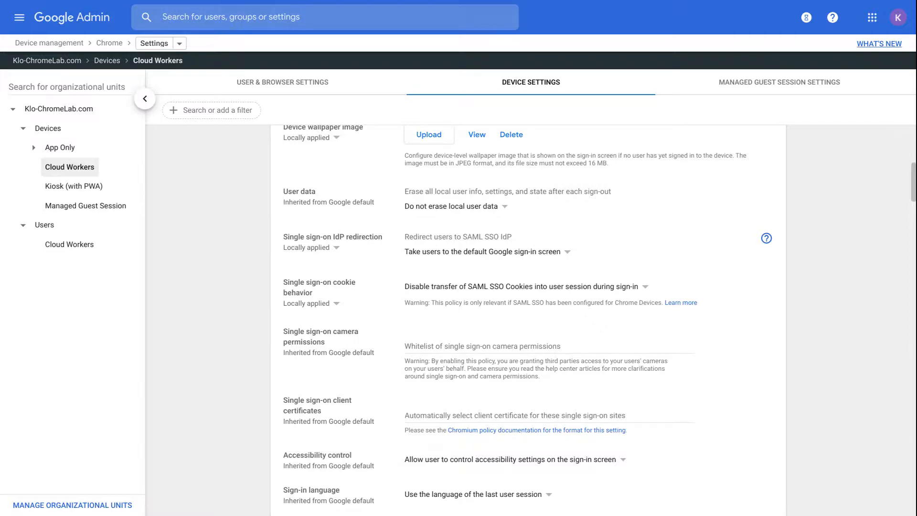
scroll(523, 320, "down", 1)
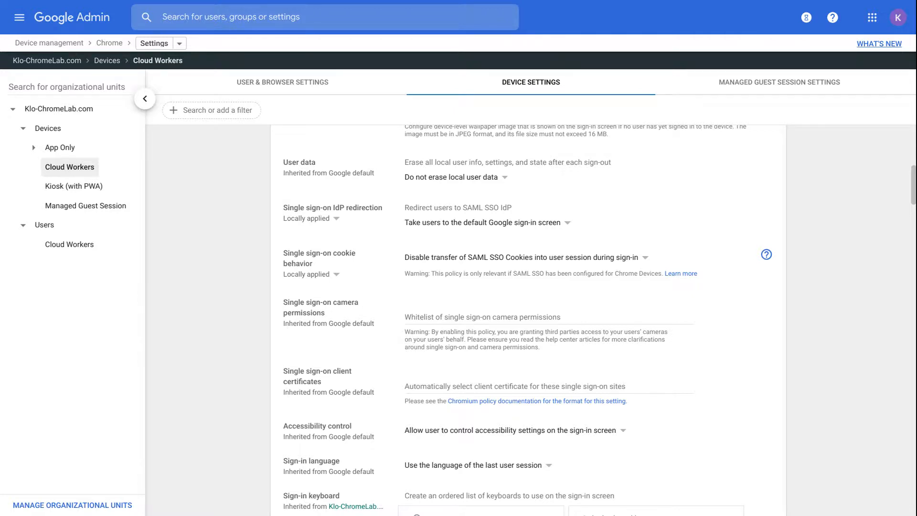
scroll(523, 317, "down", 4)
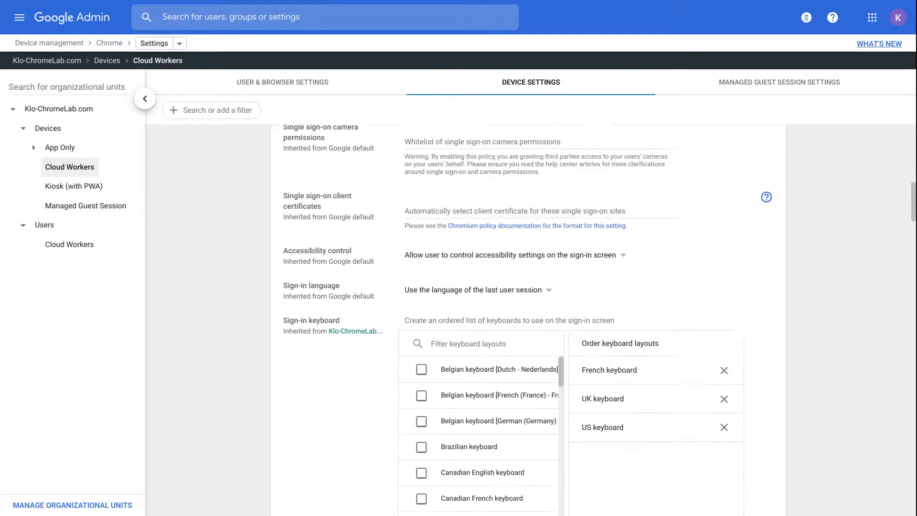
Step: Scroll through the remaining Cloud Workers device settings, then switch to Managed guest session settings
scroll(528, 317, "down", 1)
scroll(528, 316, "down", 8)
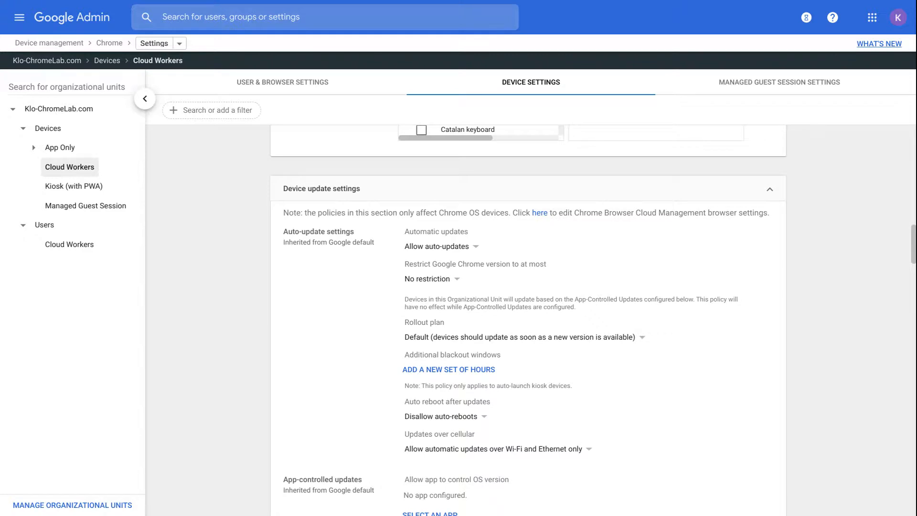
scroll(528, 316, "down", 1)
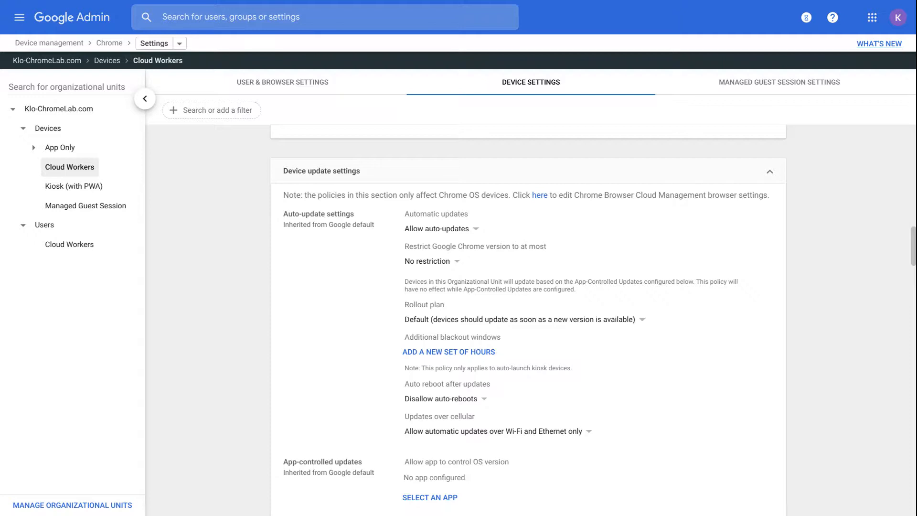
scroll(528, 316, "down", 1)
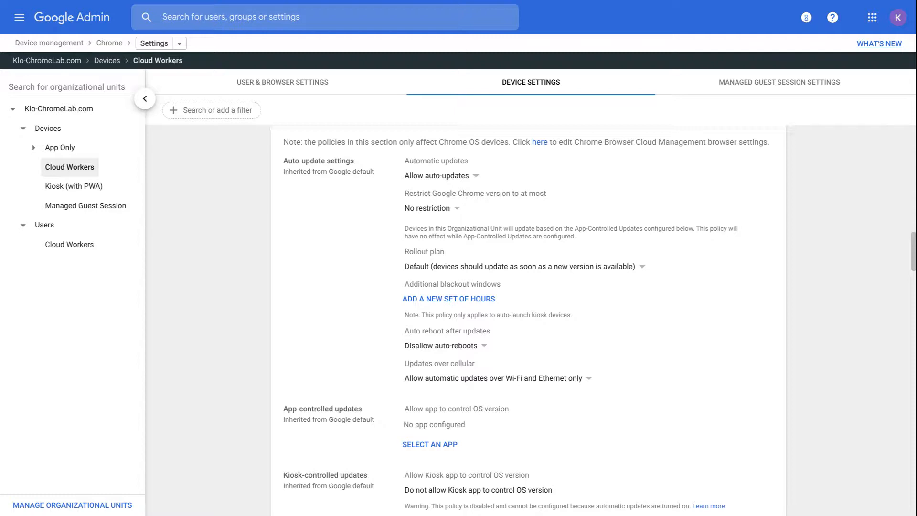
scroll(528, 316, "down", 5)
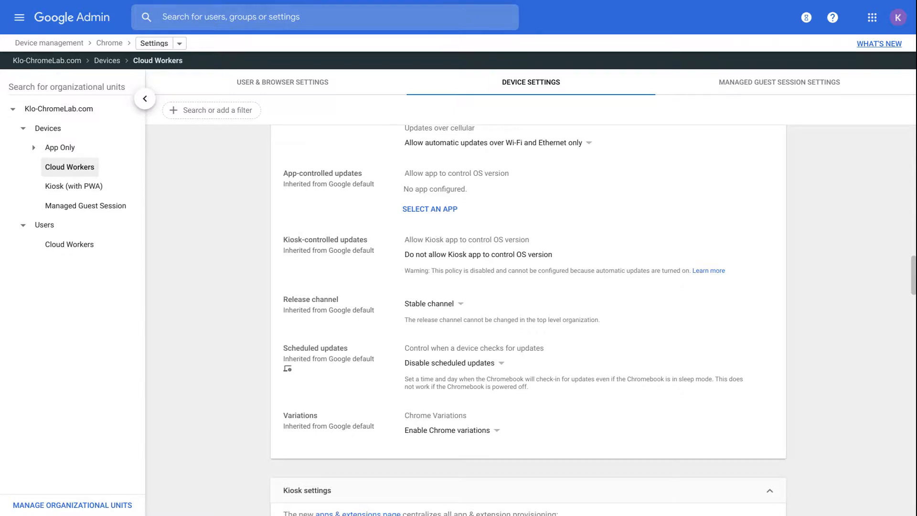
scroll(528, 316, "down", 2)
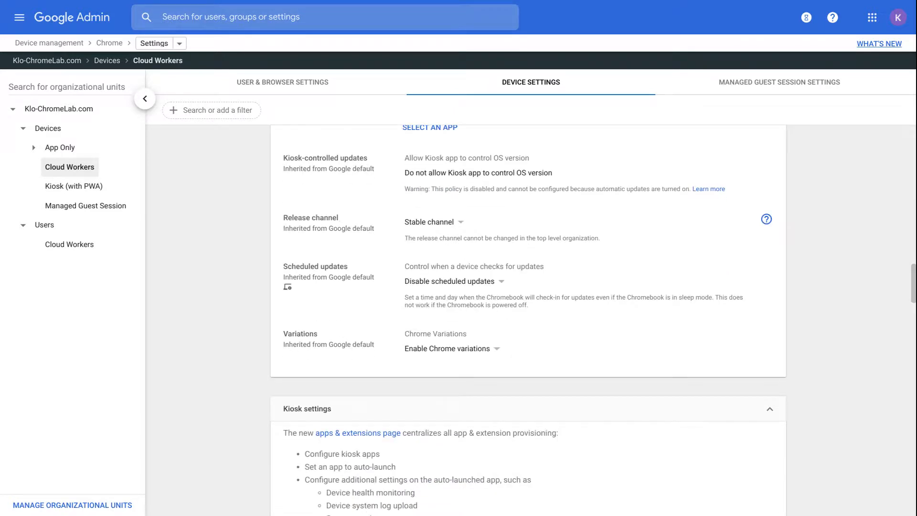
scroll(528, 316, "down", 3)
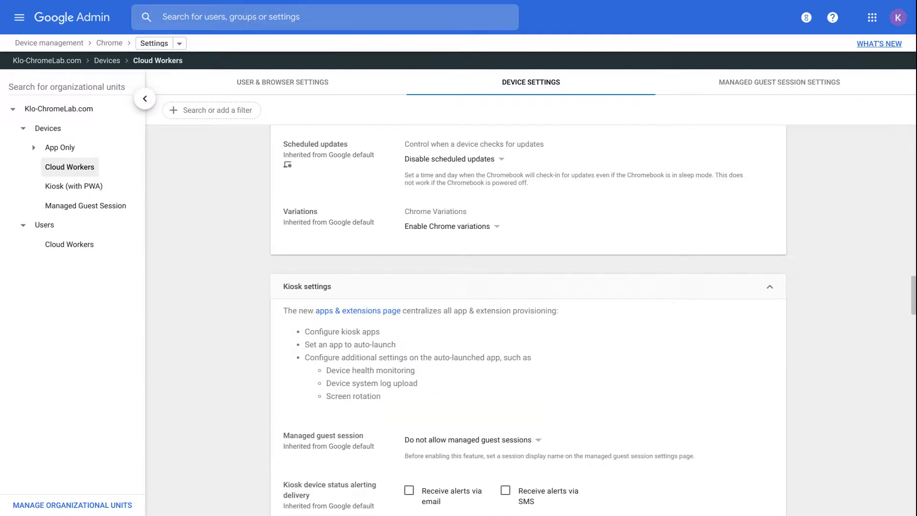
scroll(528, 316, "down", 1)
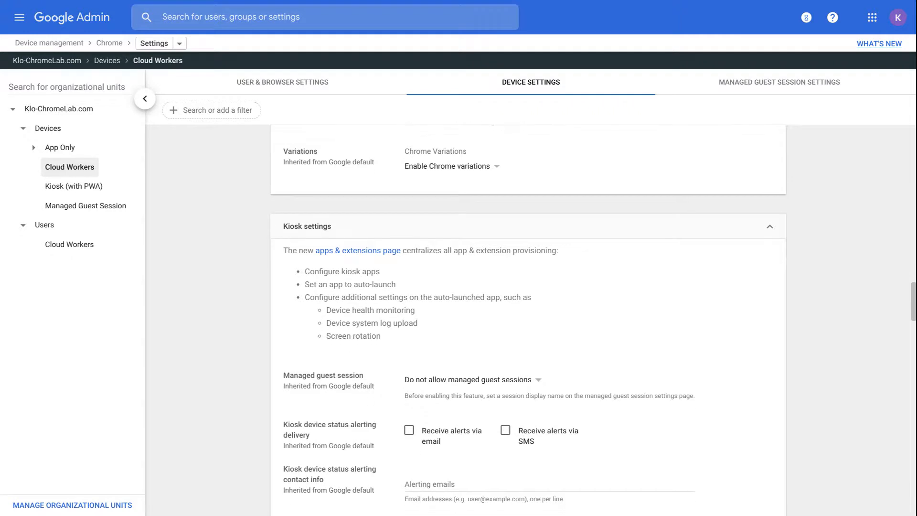
scroll(528, 317, "down", 1)
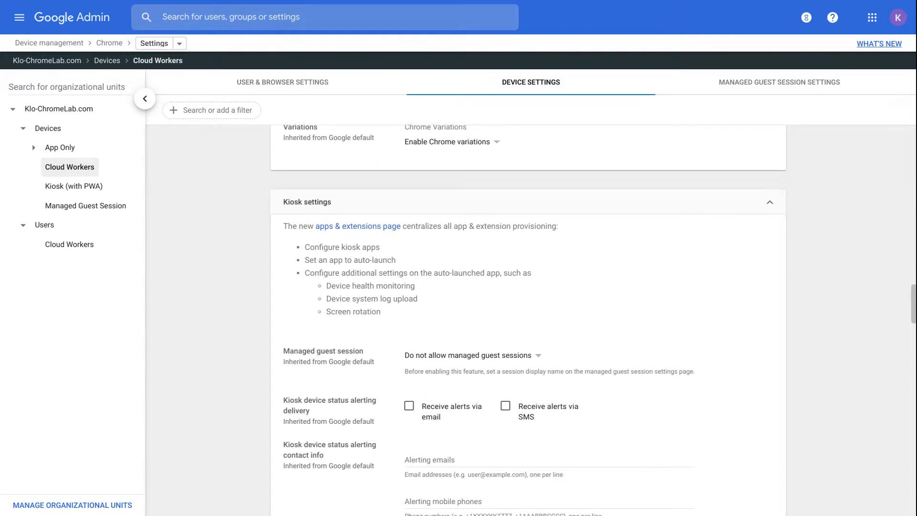
scroll(528, 317, "down", 5)
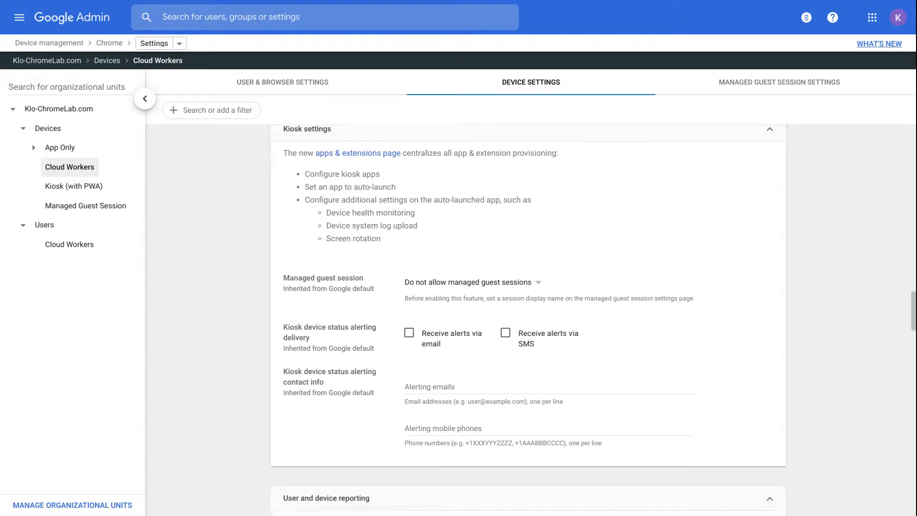
scroll(528, 317, "down", 15)
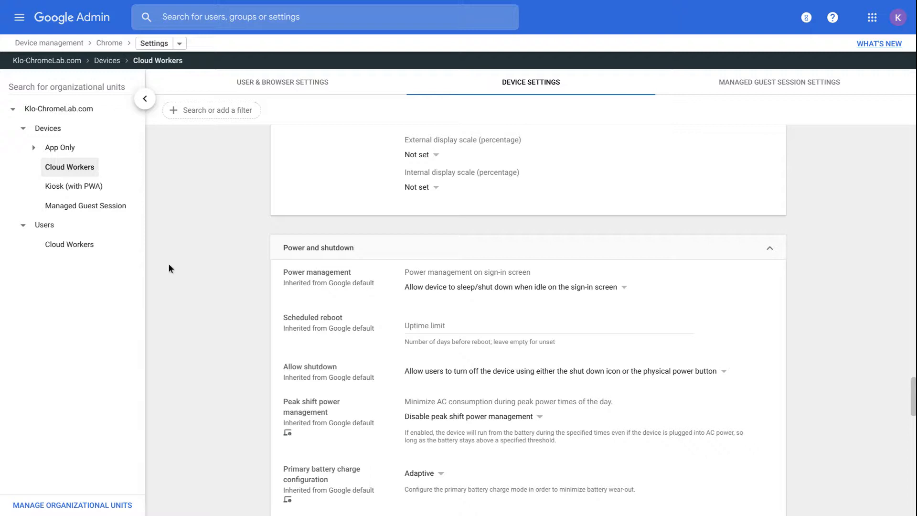
scroll(169, 268, "down", 10)
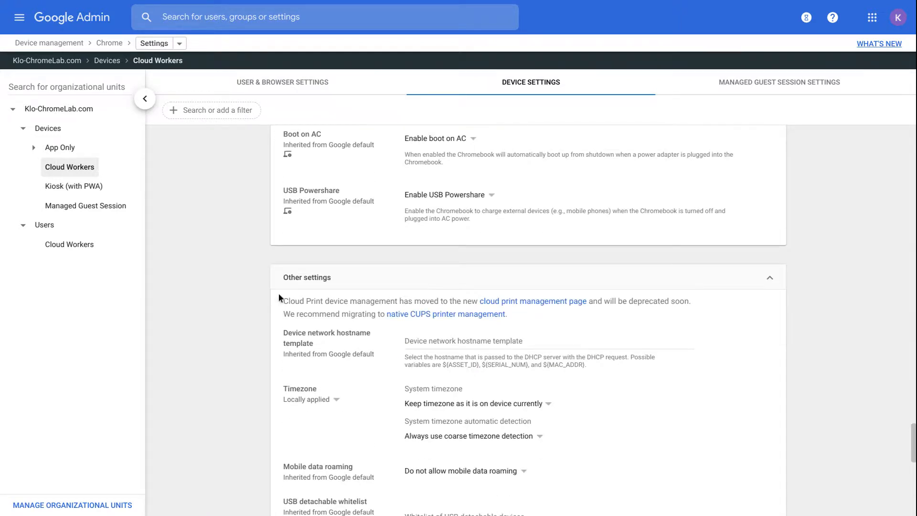
scroll(279, 293, "down", 2)
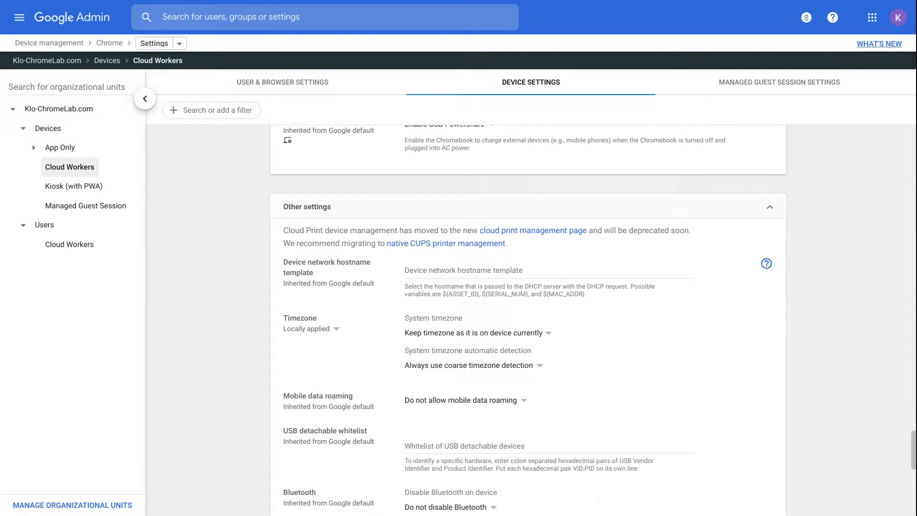
scroll(410, 405, "down", 5)
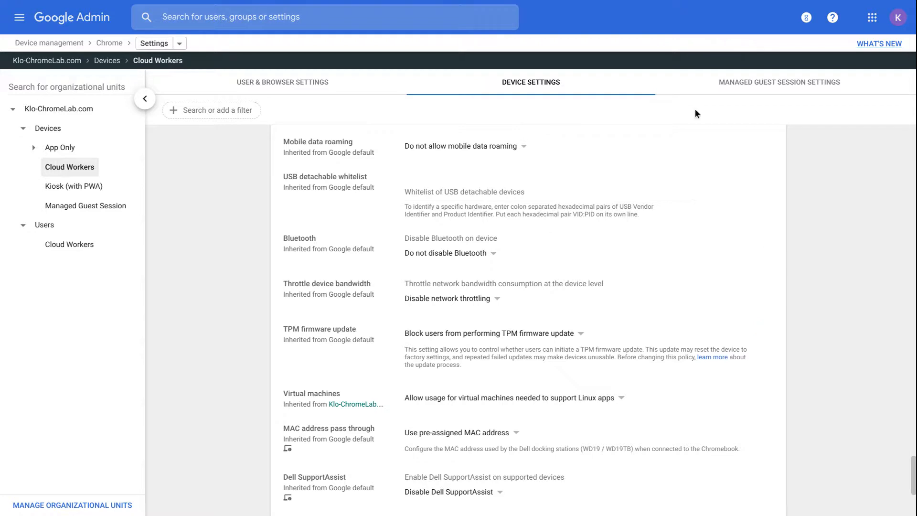
left_click(721, 85)
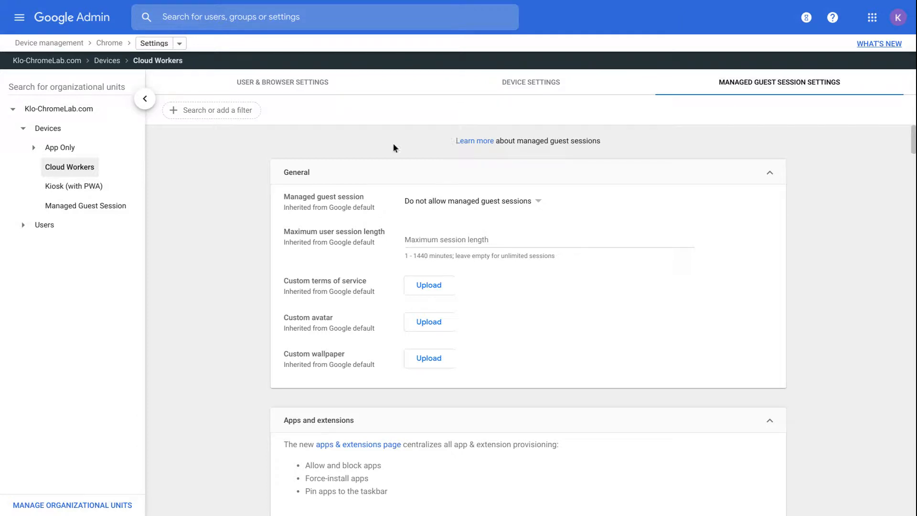
Step: Select the Managed Guest Session unit and review its policies down to Security
left_click(123, 205)
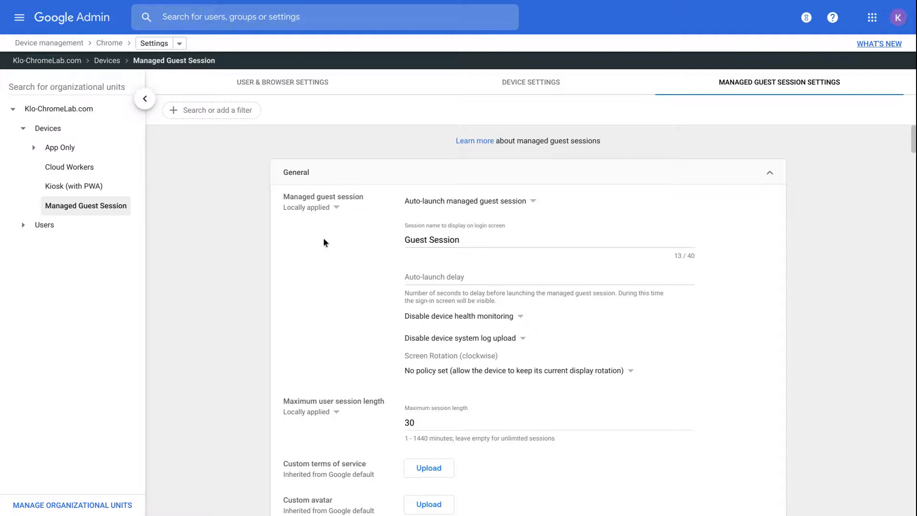
scroll(323, 242, "down", 1)
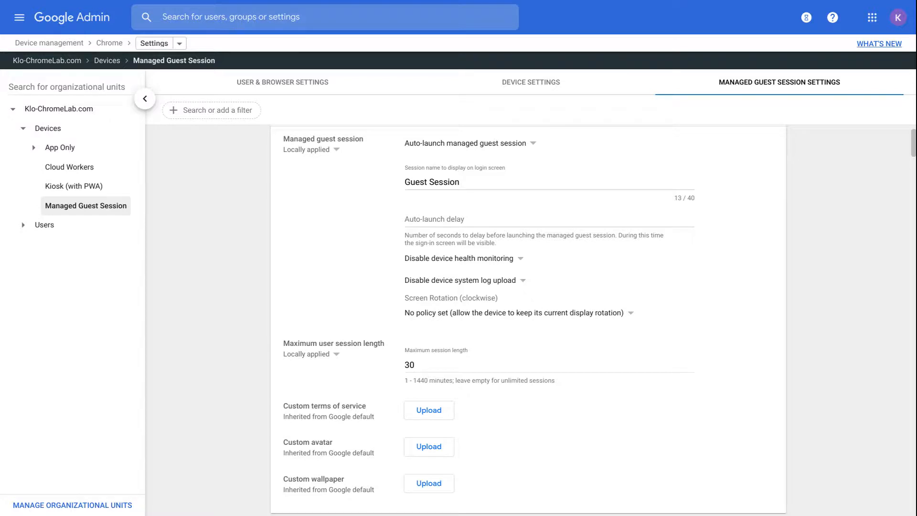
scroll(528, 317, "down", 5)
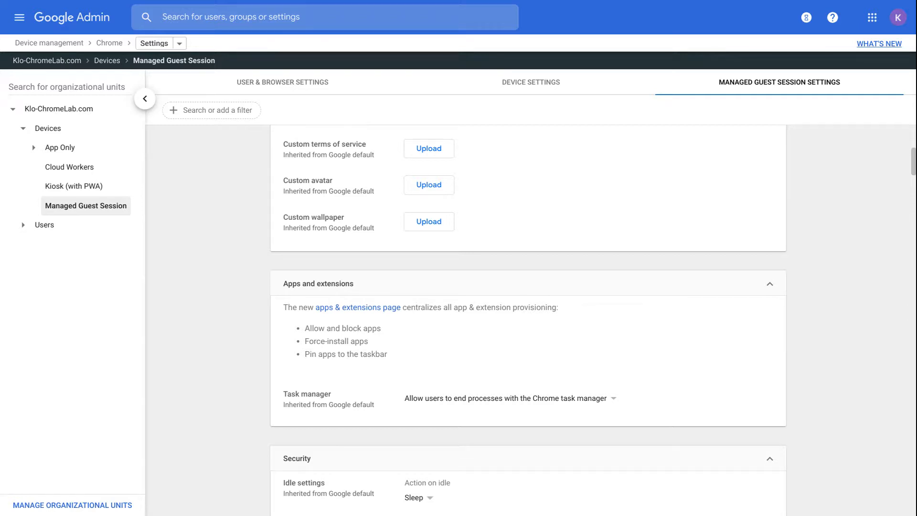
scroll(528, 320, "down", 6)
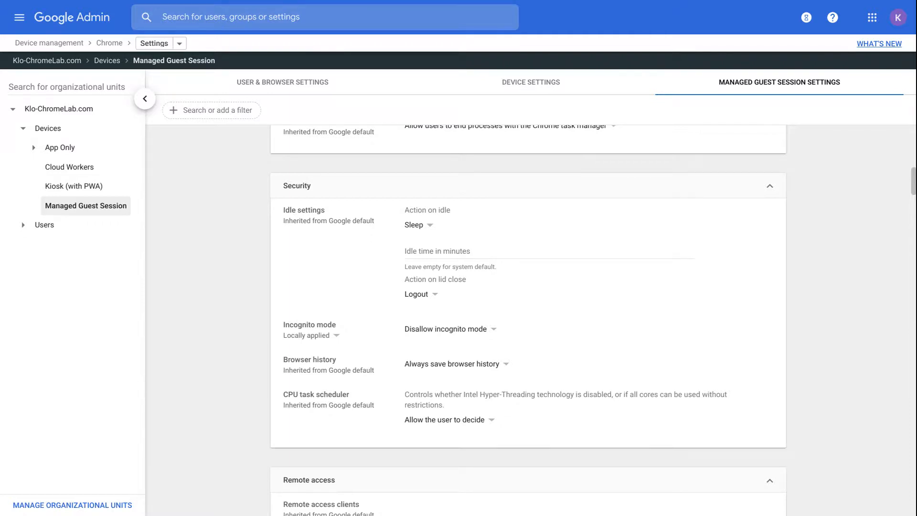
scroll(528, 320, "down", 1)
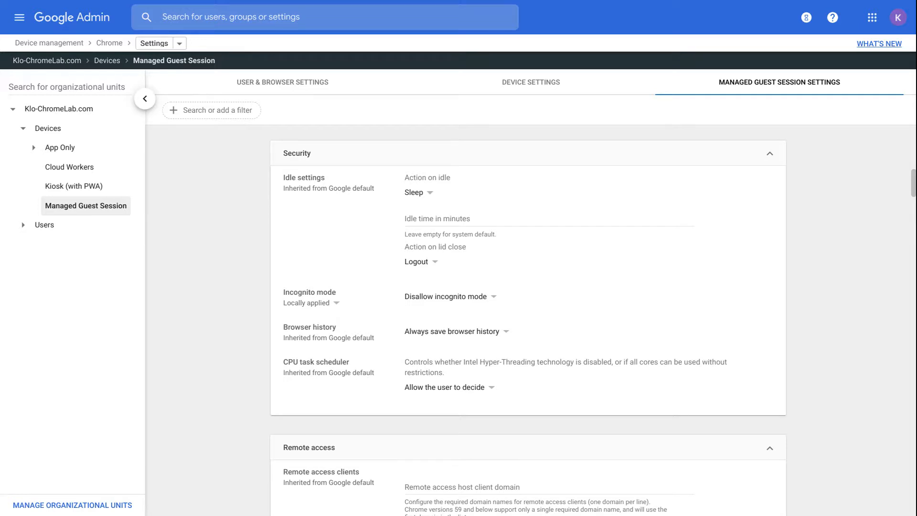
scroll(528, 320, "down", 10)
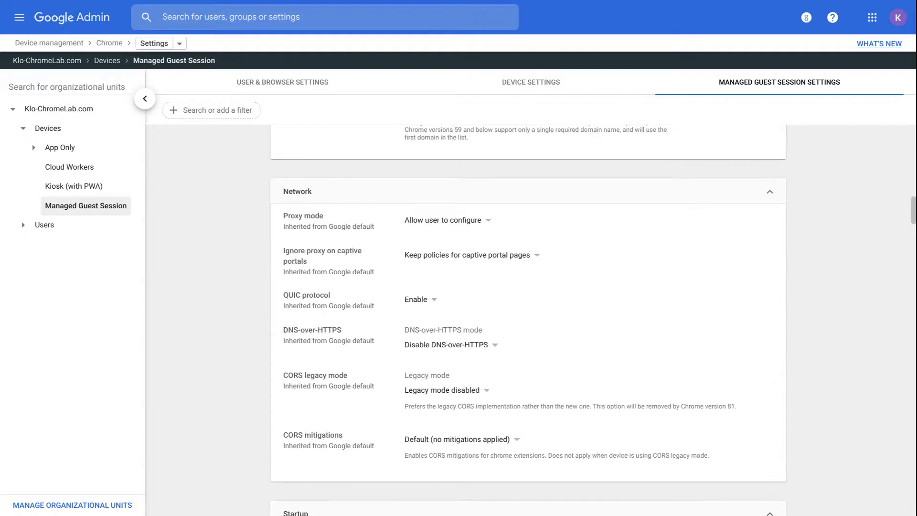
scroll(528, 320, "down", 6)
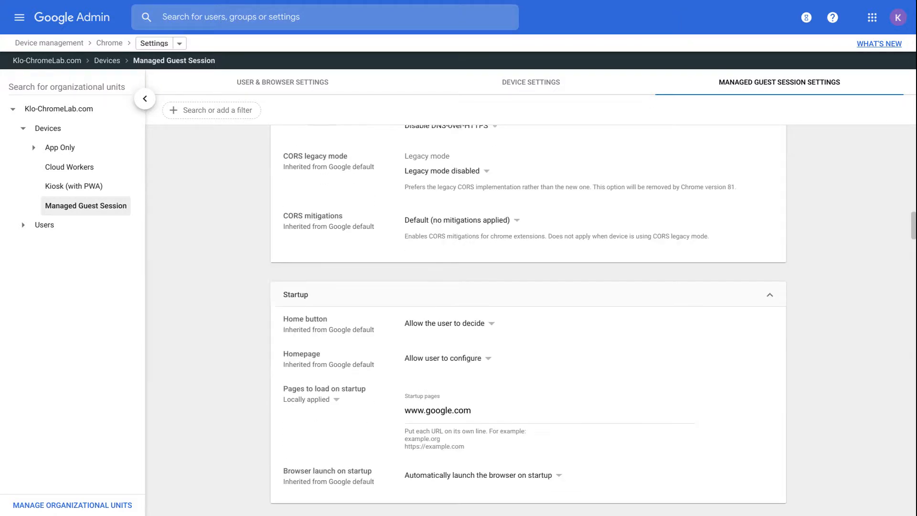
scroll(527, 320, "down", 2)
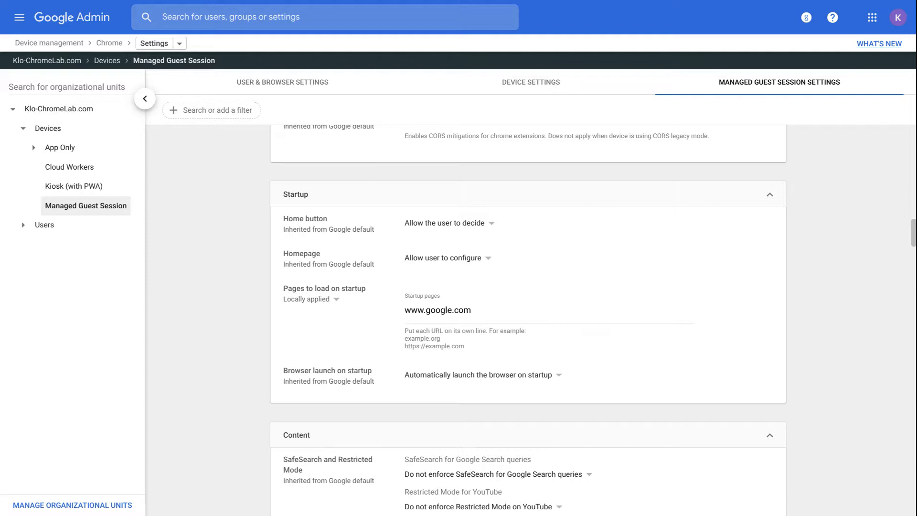
scroll(527, 320, "down", 3)
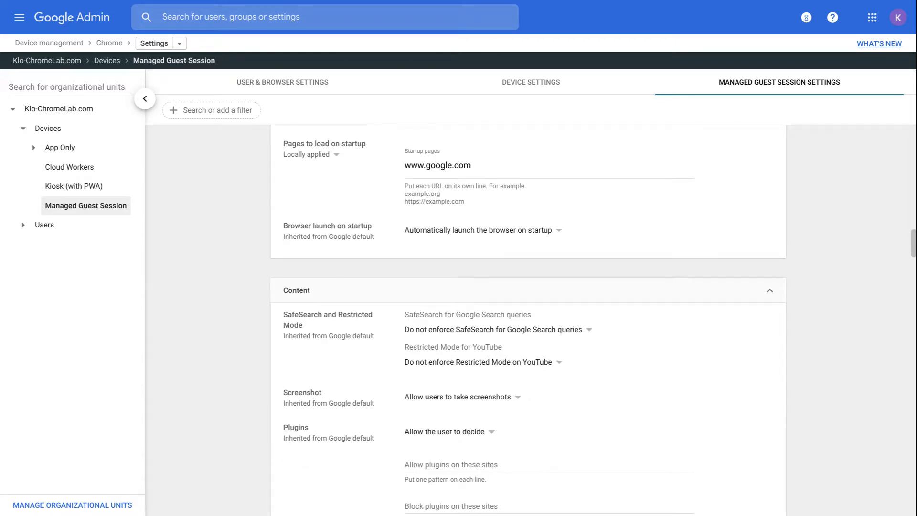
scroll(528, 320, "down", 3)
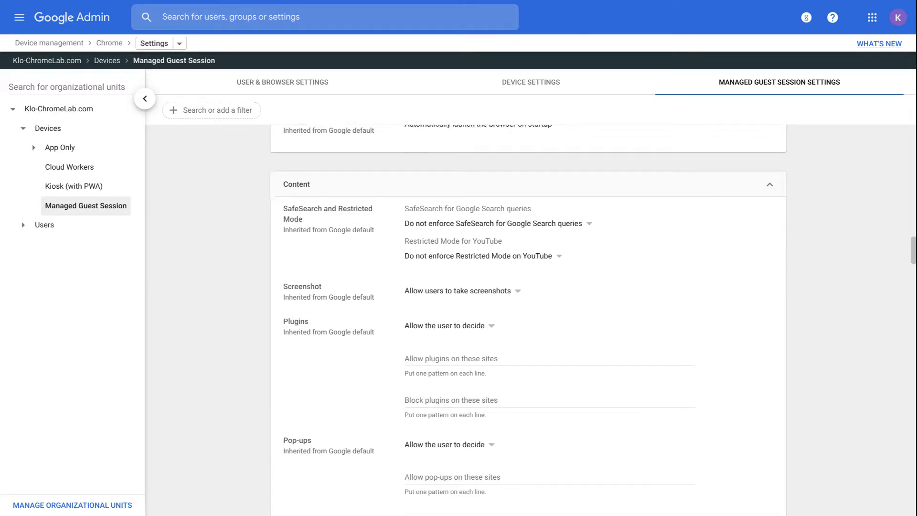
scroll(528, 320, "down", 3)
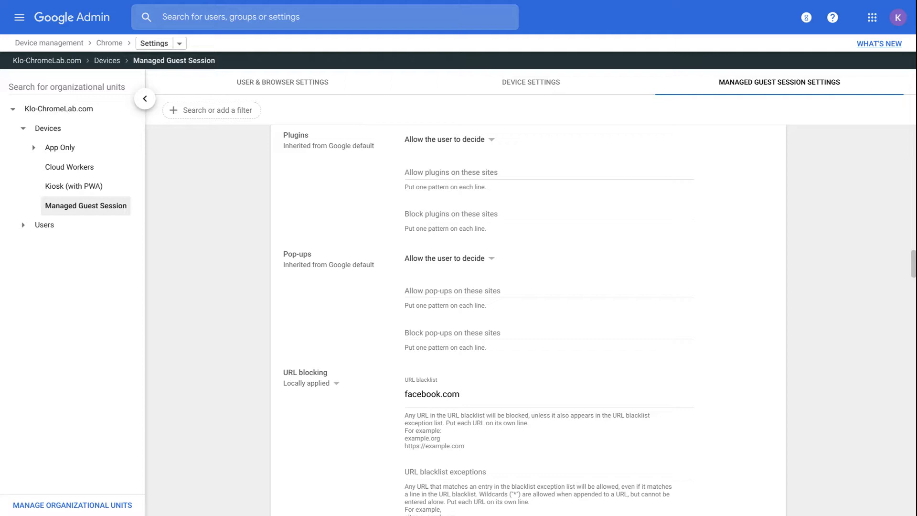
scroll(528, 319, "down", 4)
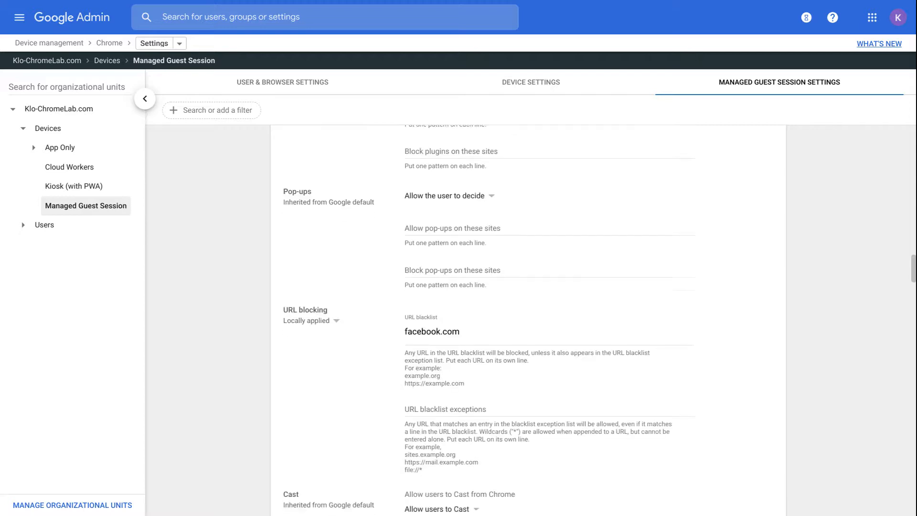
scroll(527, 319, "down", 10)
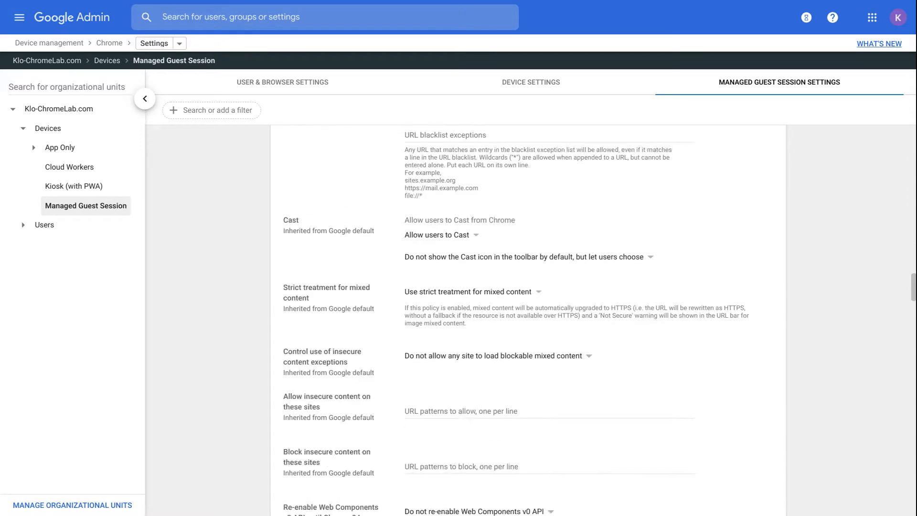
scroll(527, 319, "down", 12)
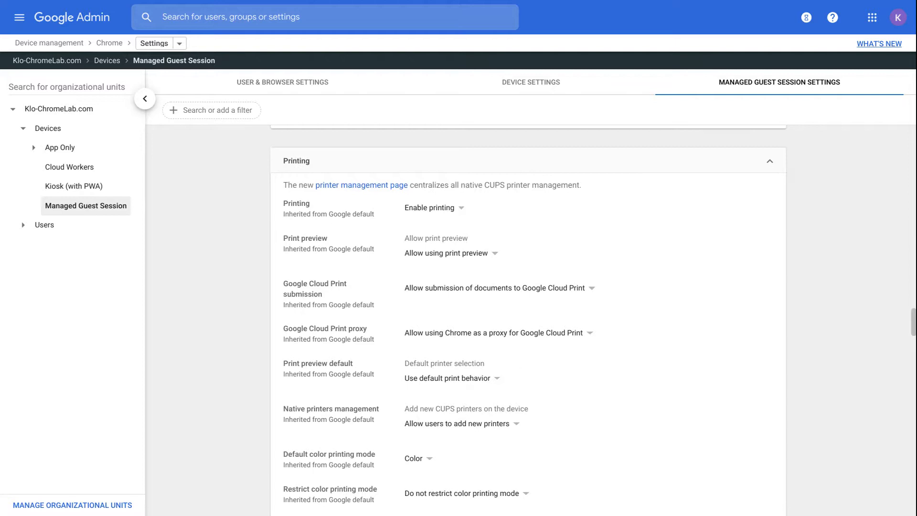
scroll(527, 319, "up", 1)
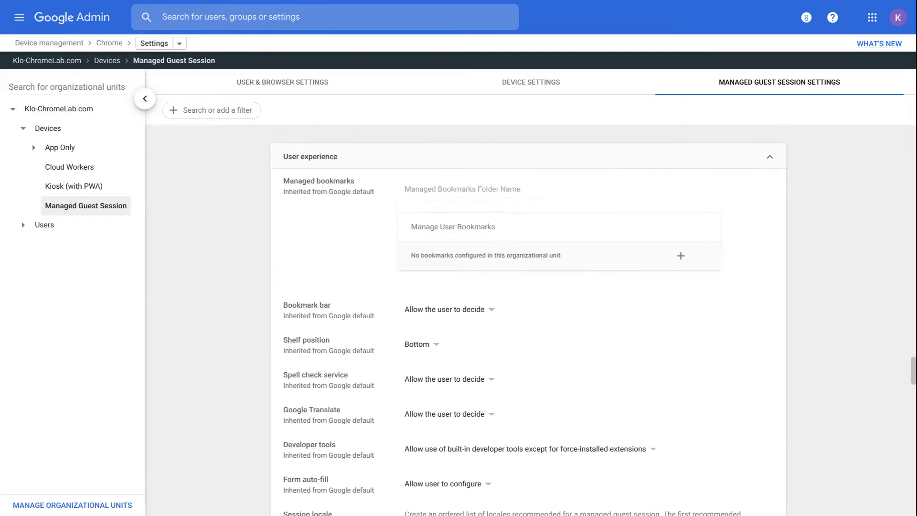
scroll(528, 319, "down", 13)
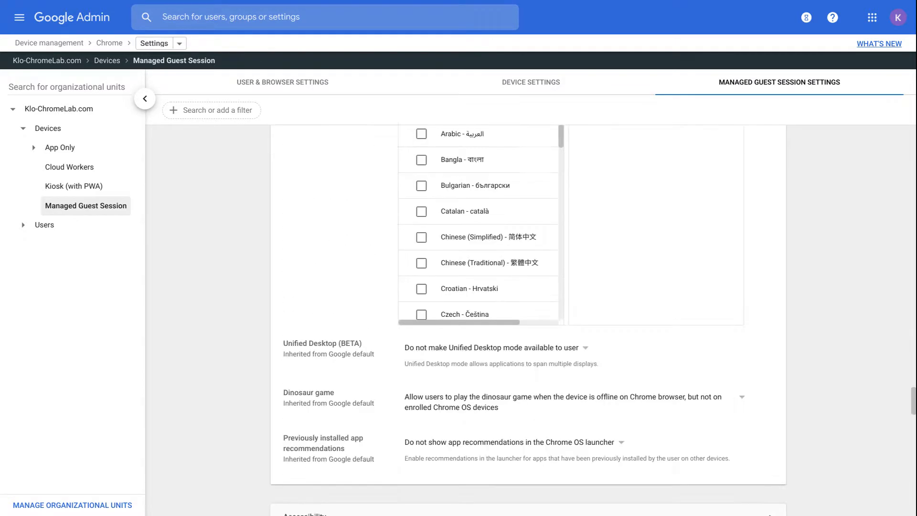
scroll(528, 319, "down", 11)
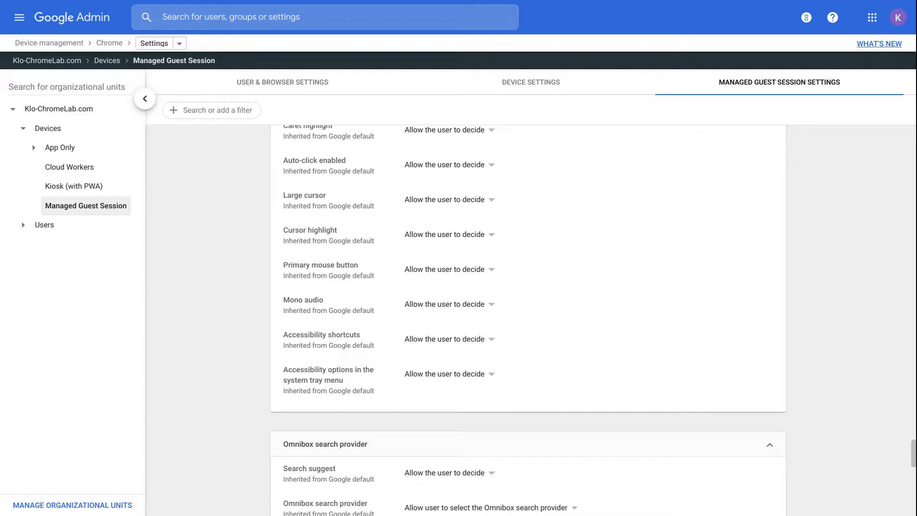
scroll(342, 233, "down", 7)
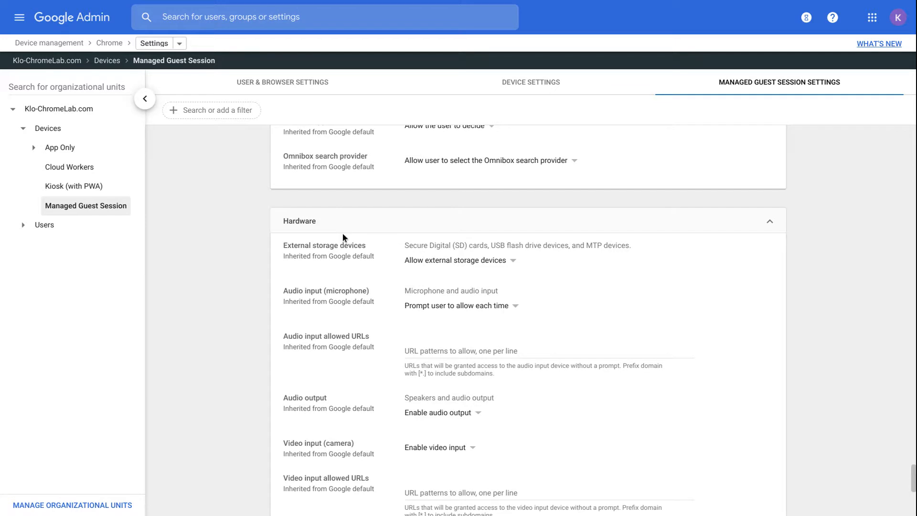
left_click(148, 48)
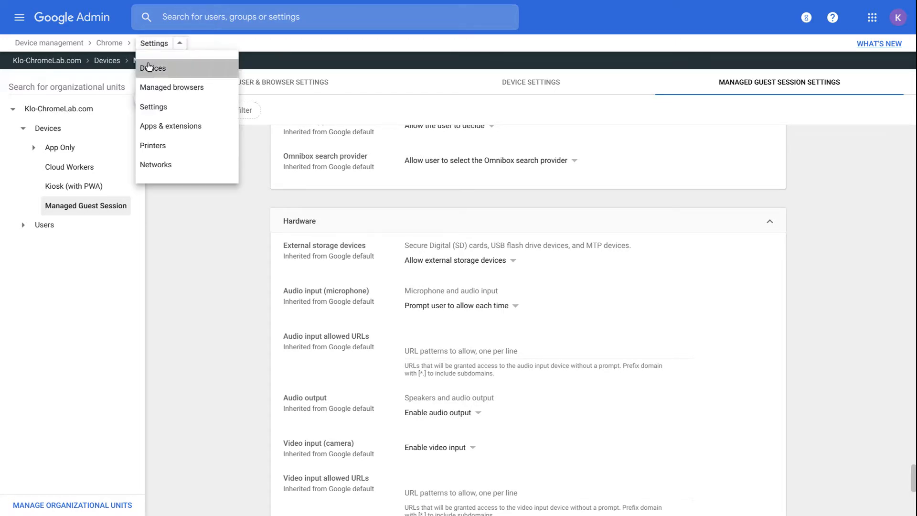
Step: Open the Chrome devices list and select Devices > Cloud Workers, listing its 2 devices
left_click(146, 68)
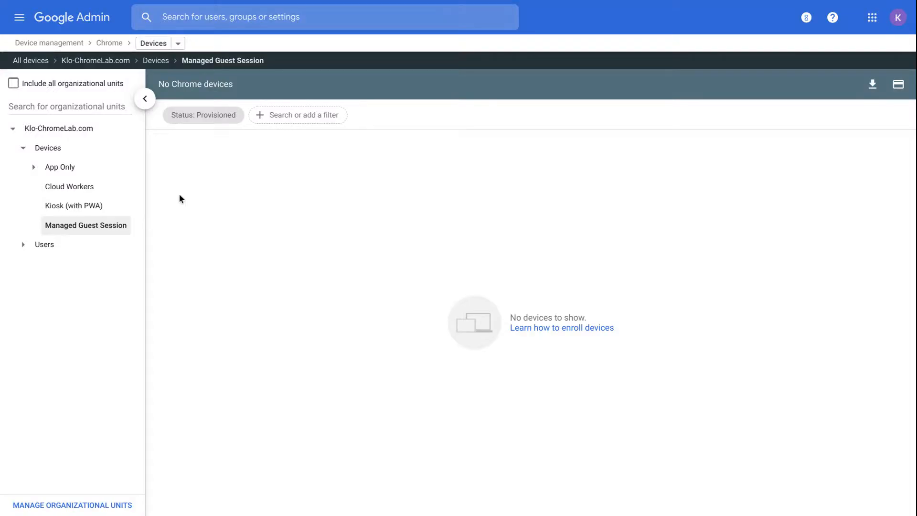
left_click(23, 244)
left_click(66, 266)
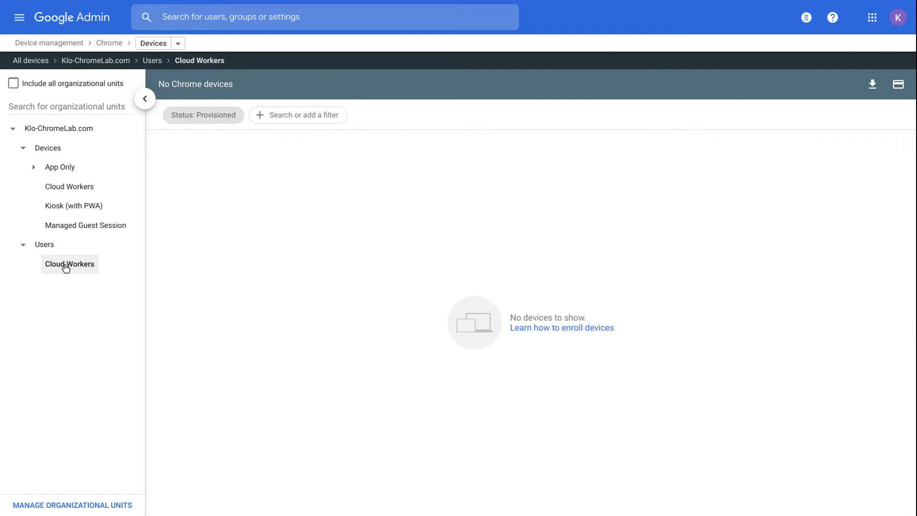
left_click(66, 189)
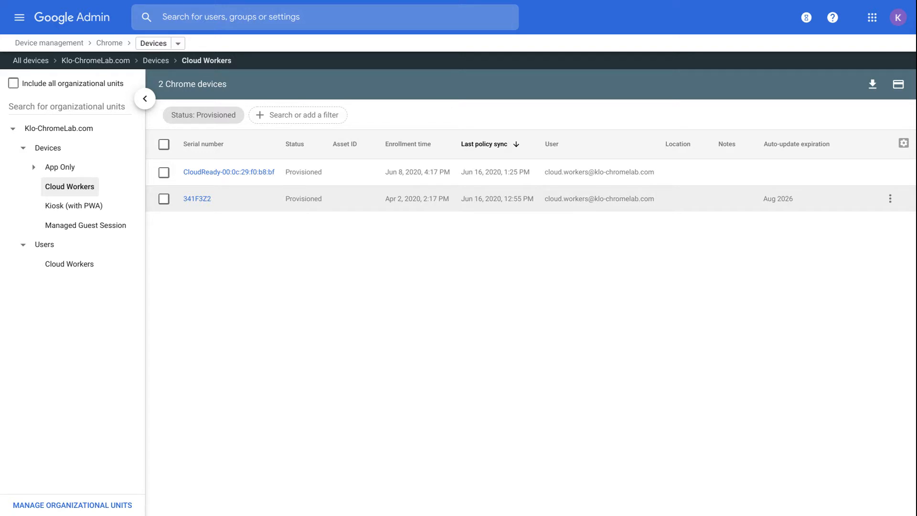
left_click(164, 200)
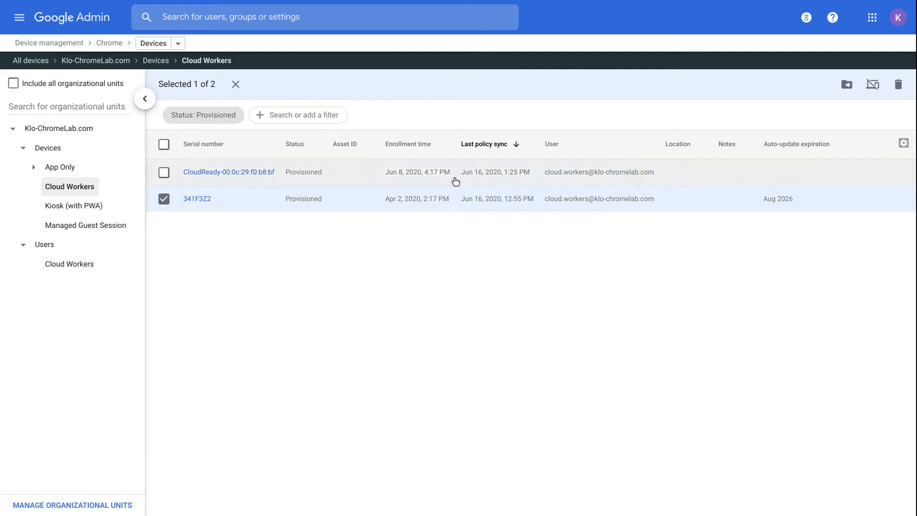
left_click(846, 85)
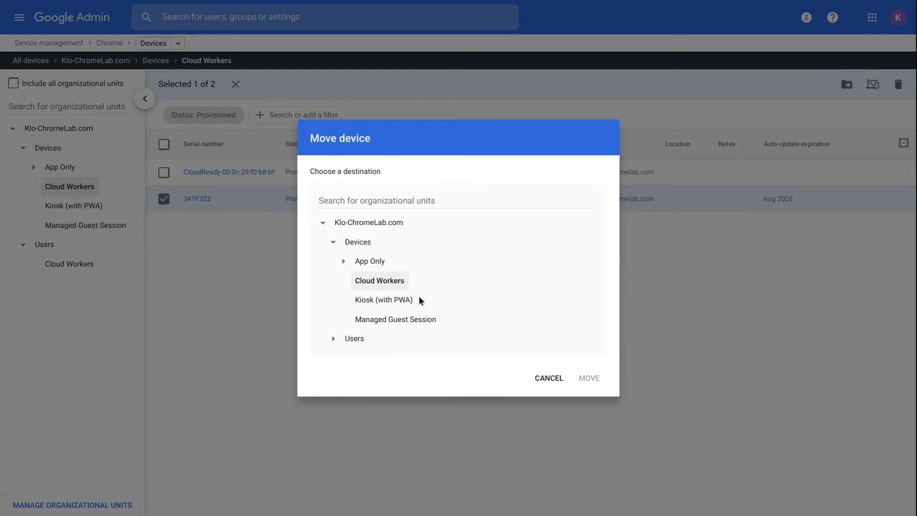
left_click(545, 379)
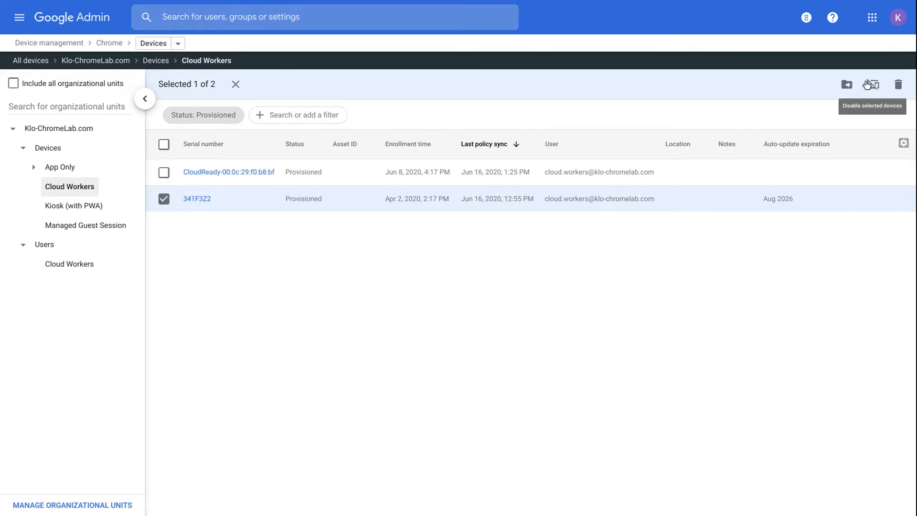
left_click(901, 86)
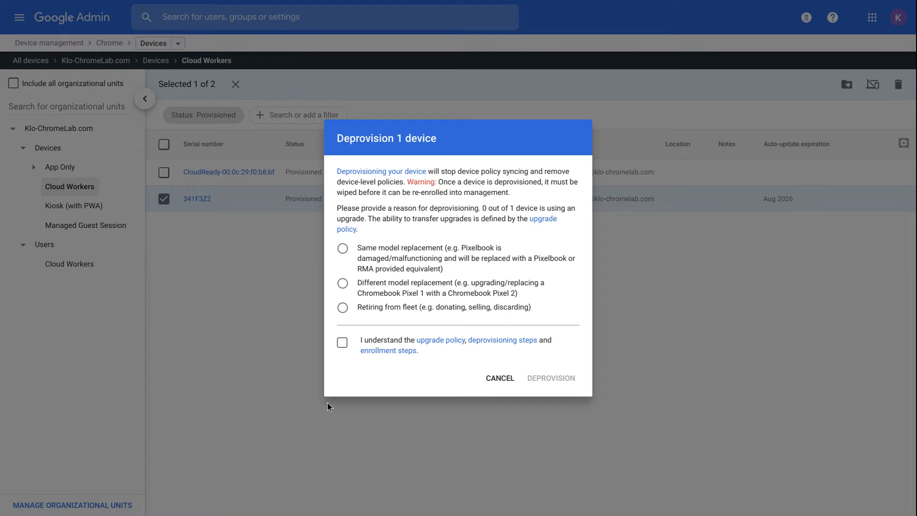
left_click(515, 382)
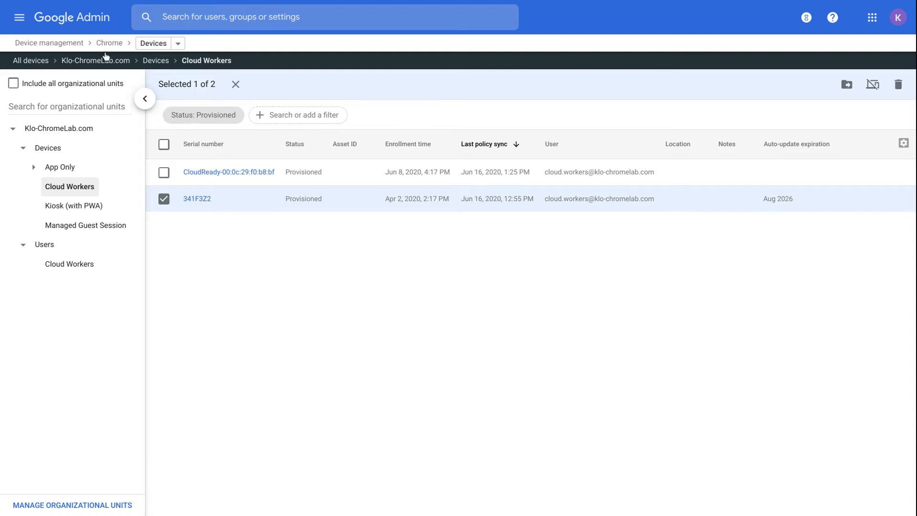
left_click(88, 21)
Step: Go to the Devices > Networks page from the main navigation menu
left_click(20, 17)
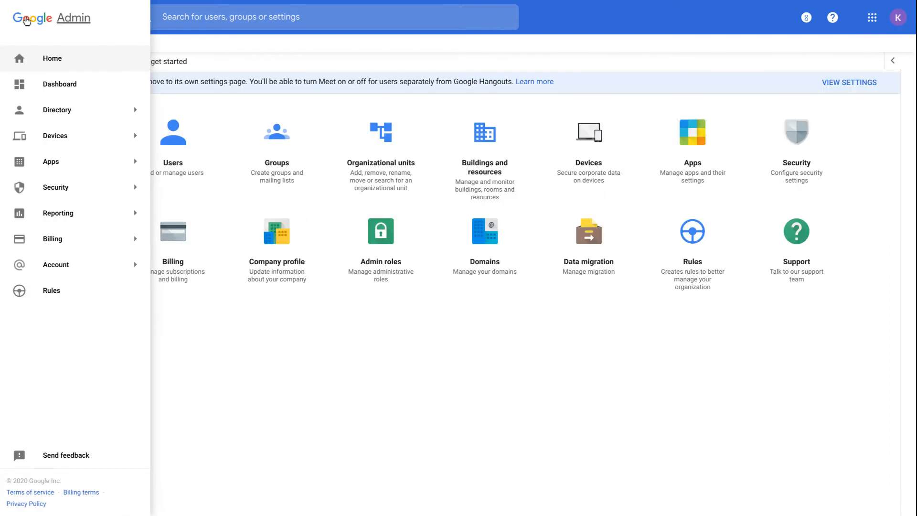
mouse_move(48, 141)
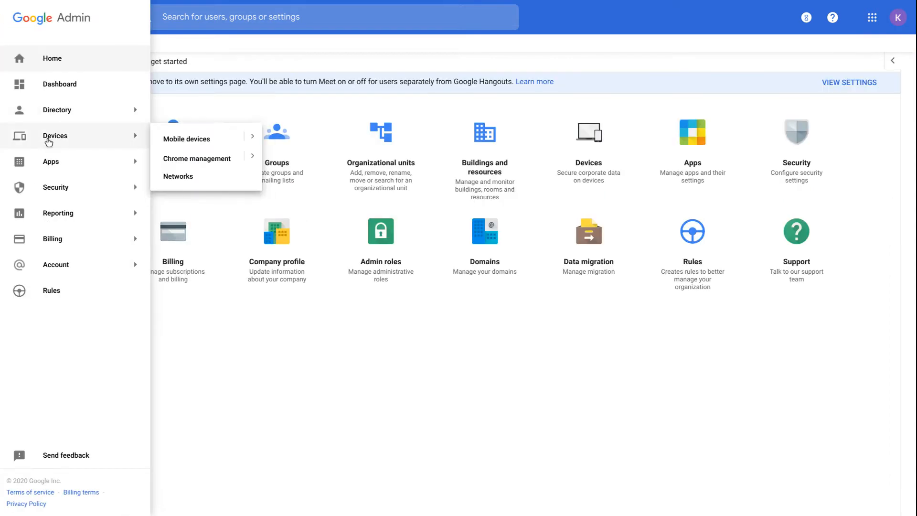
left_click(195, 176)
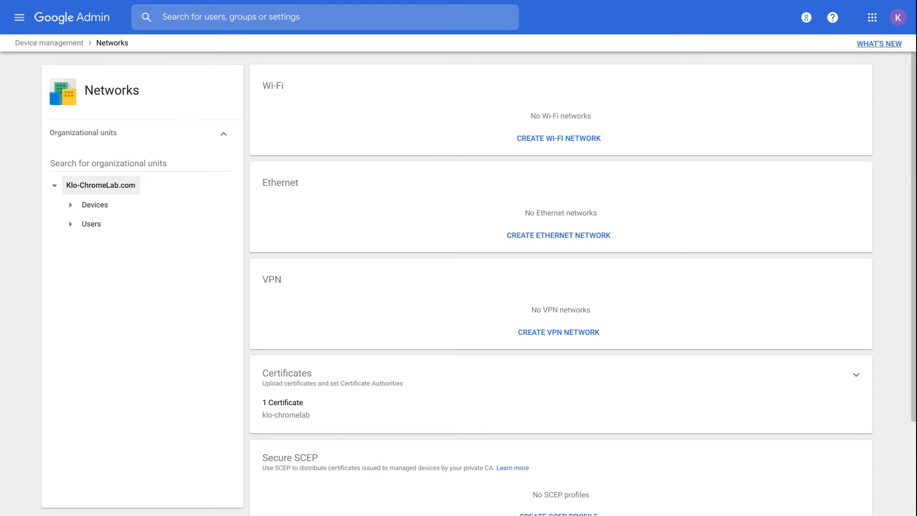
Step: Select the Users > Cloud Workers unit and start a new Wi-Fi network
left_click(70, 226)
left_click(115, 247)
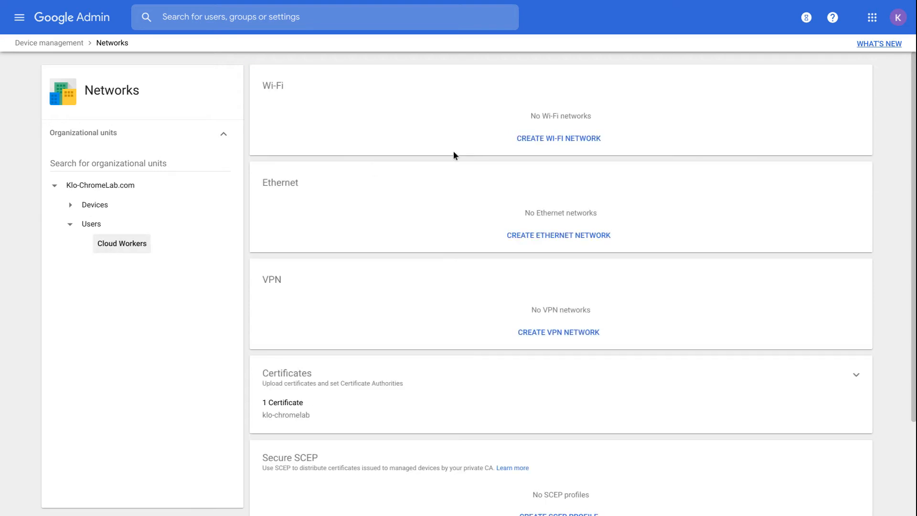
left_click(517, 137)
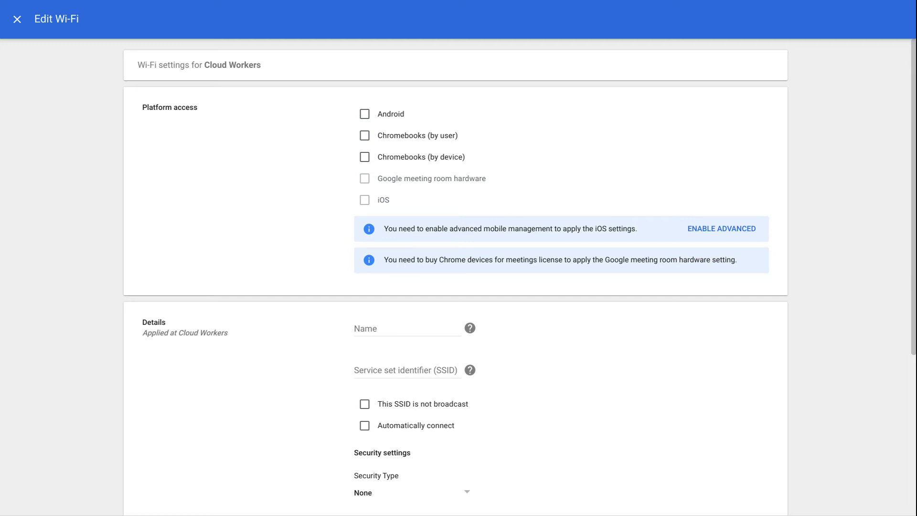
Step: Leave Chromebooks (by user) unticked, set security type to WPA/WPA2, and close the form
left_click(363, 139)
left_click(362, 140)
scroll(320, 253, "down", 3)
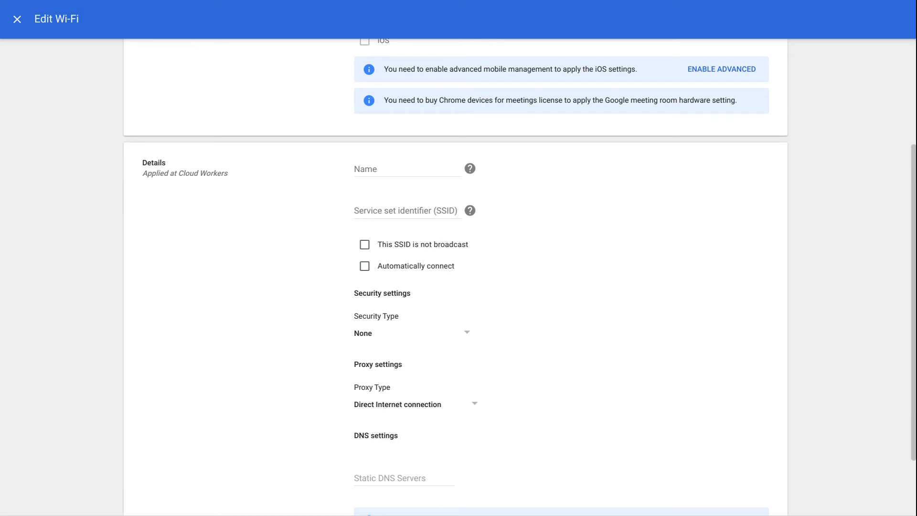
scroll(428, 307, "down", 1)
left_click(389, 282)
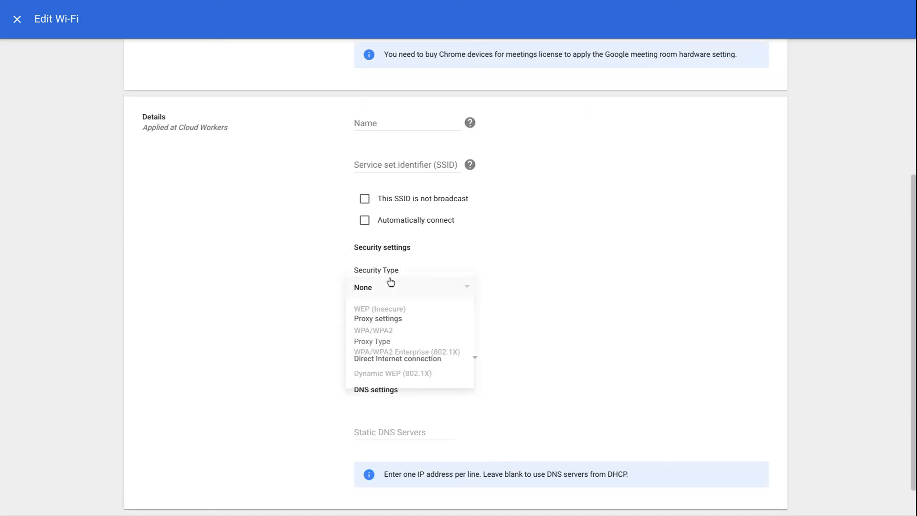
left_click(361, 326)
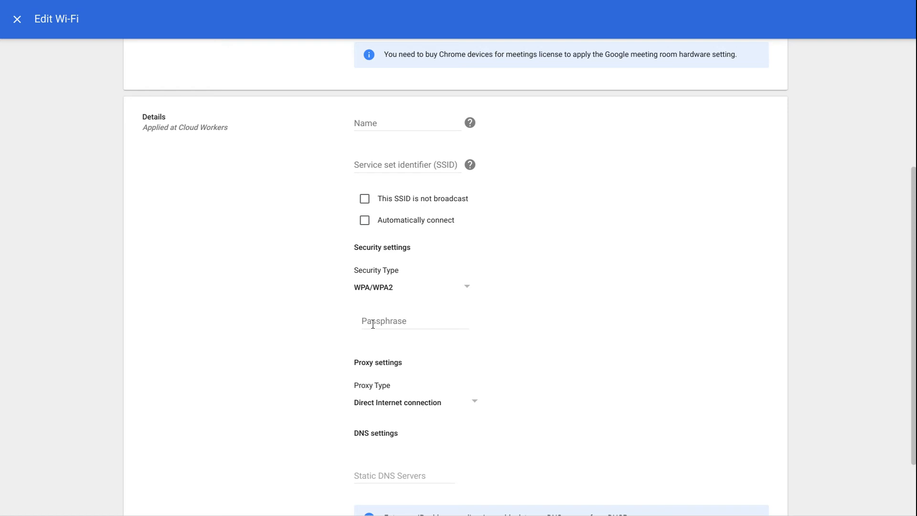
scroll(294, 287, "up", 4)
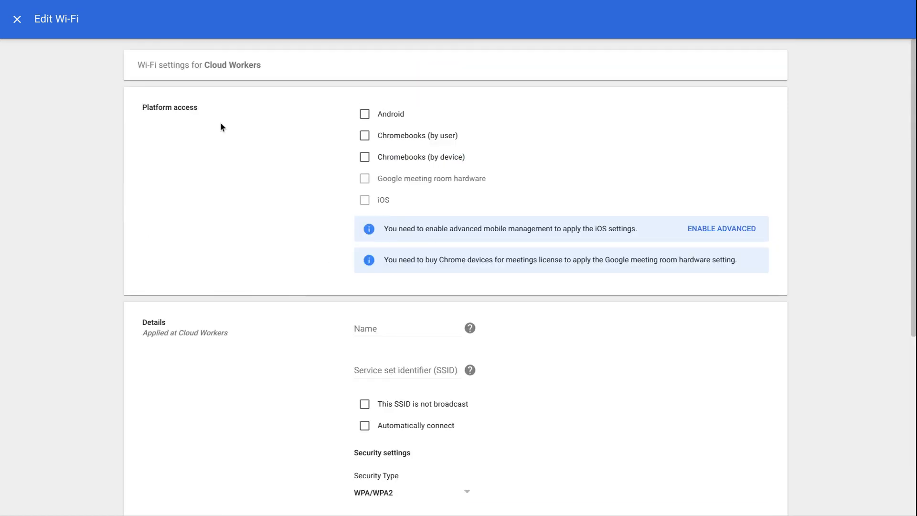
left_click(17, 19)
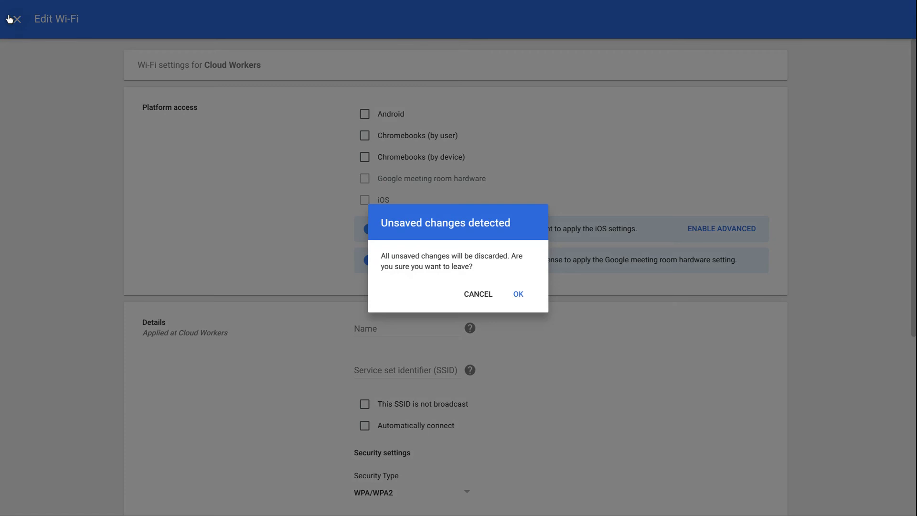
Step: Confirm OK on 'Unsaved changes detected' and check that Networks lists no Wi-Fi networks
left_click(525, 296)
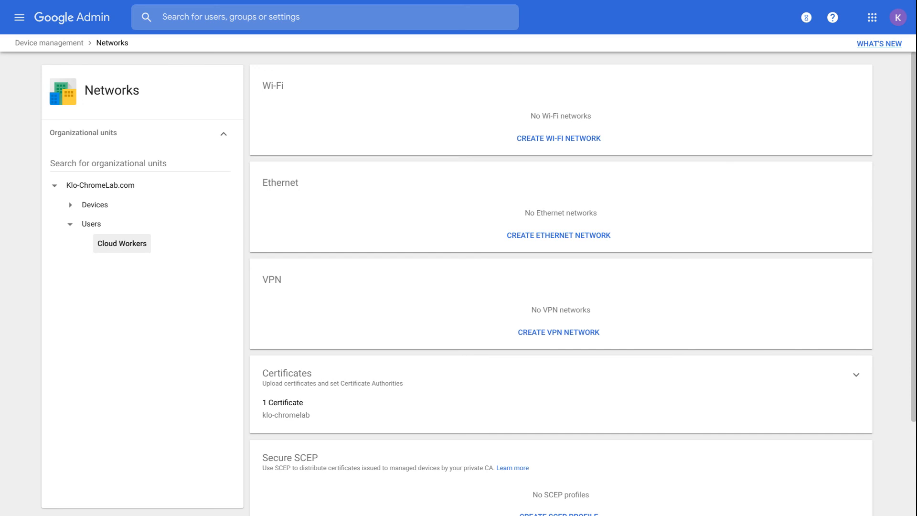
scroll(525, 320, "down", 2)
scroll(525, 323, "up", 2)
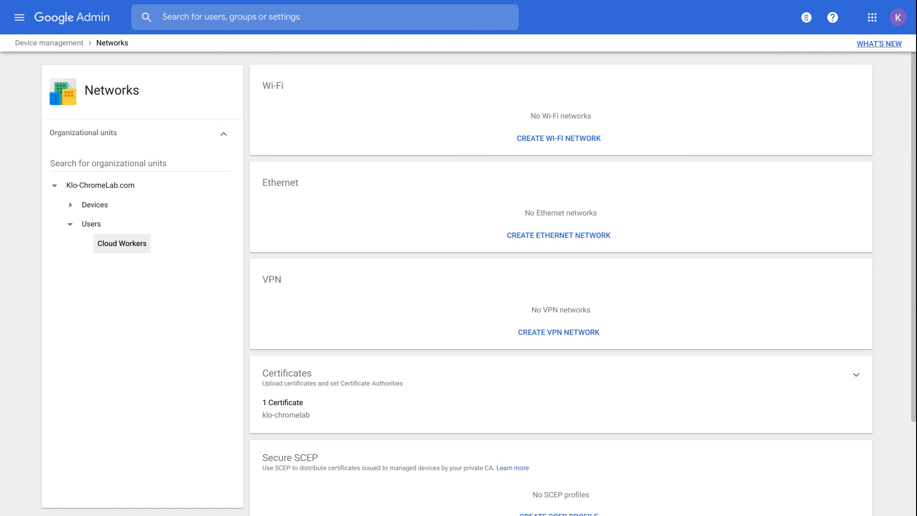